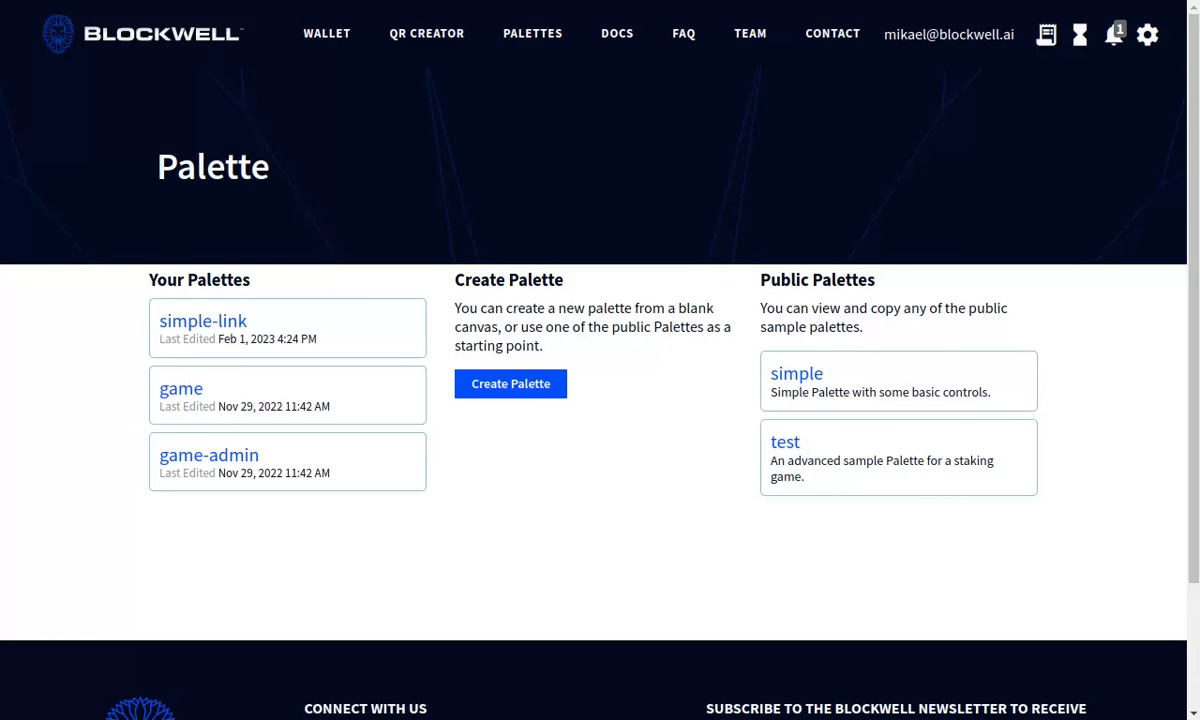
Step: Create a new blank palette and add a Template block to its empty layout in the editor
click(505, 386)
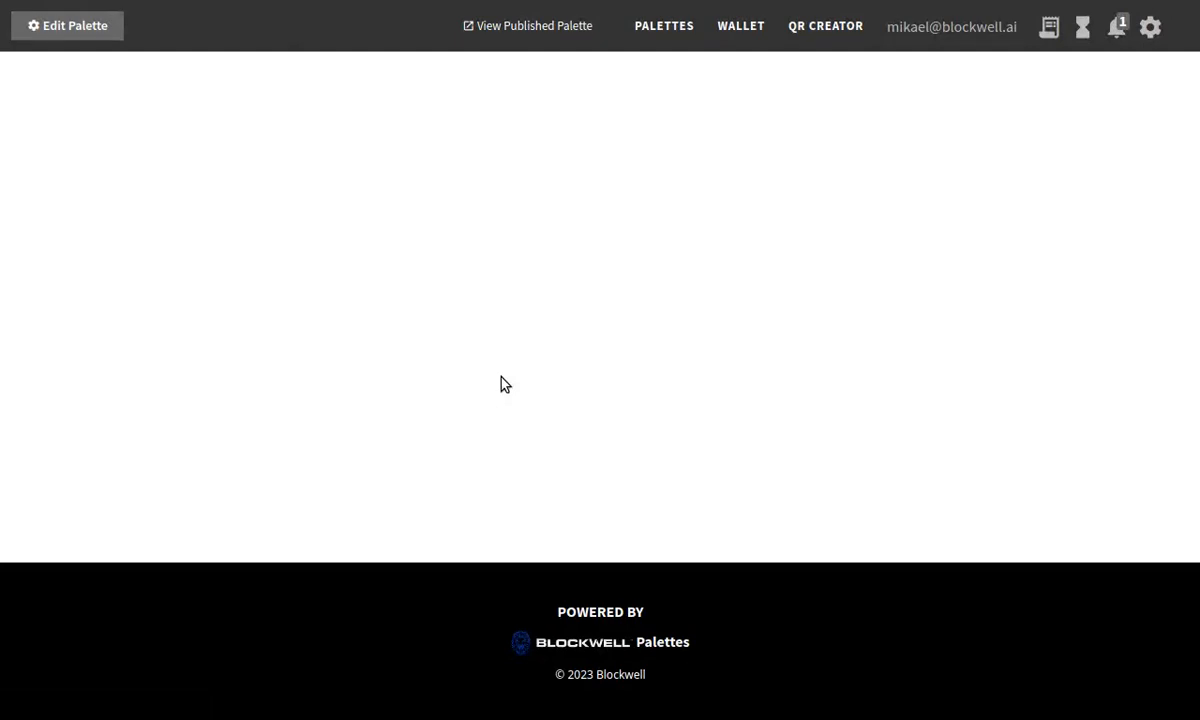
click(82, 35)
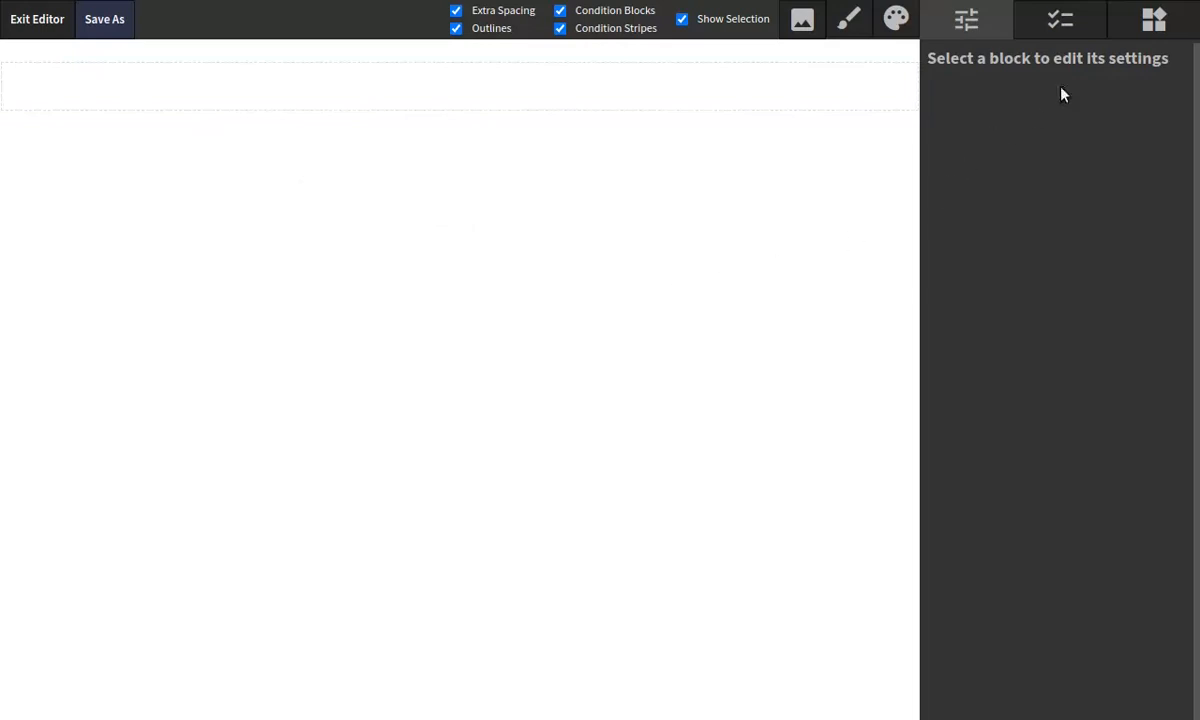
click(1148, 28)
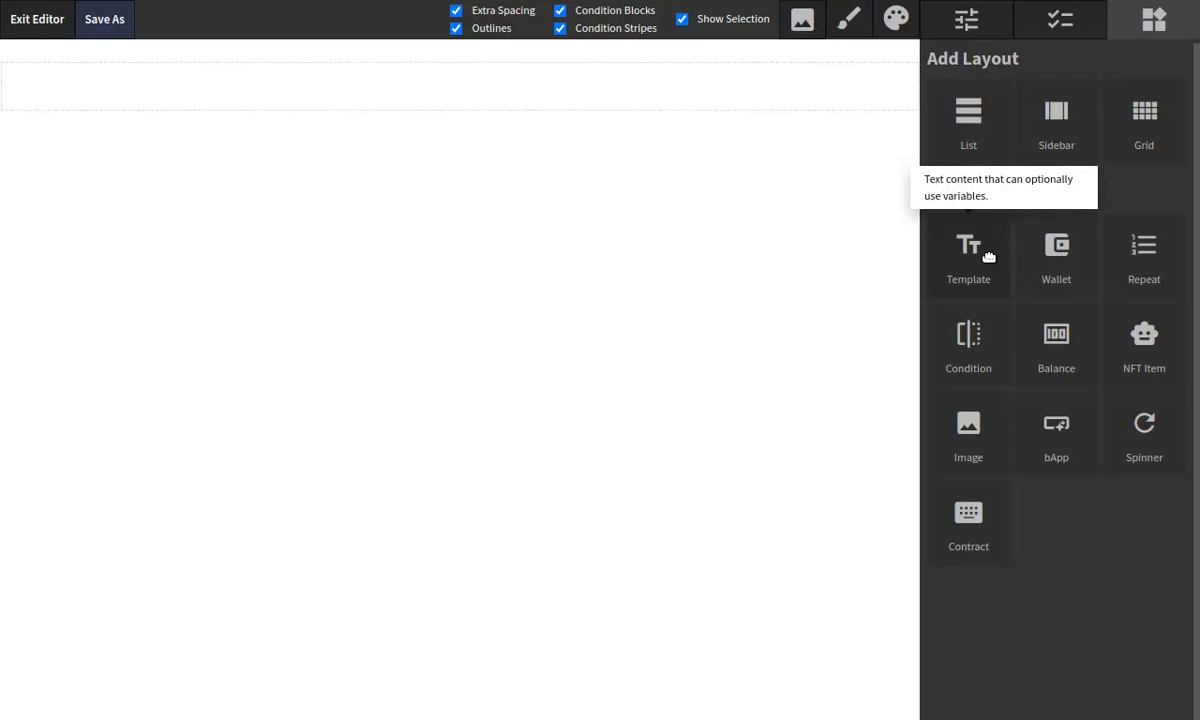
drag(988, 257, 465, 90)
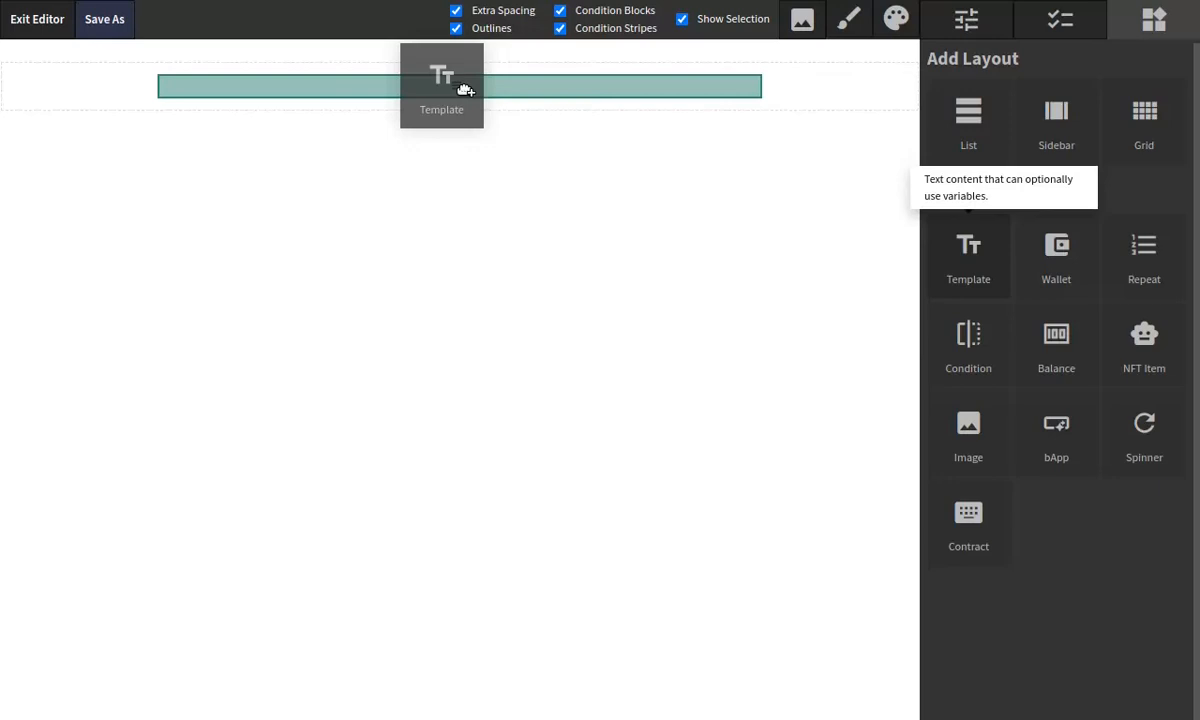
drag(465, 90, 462, 92)
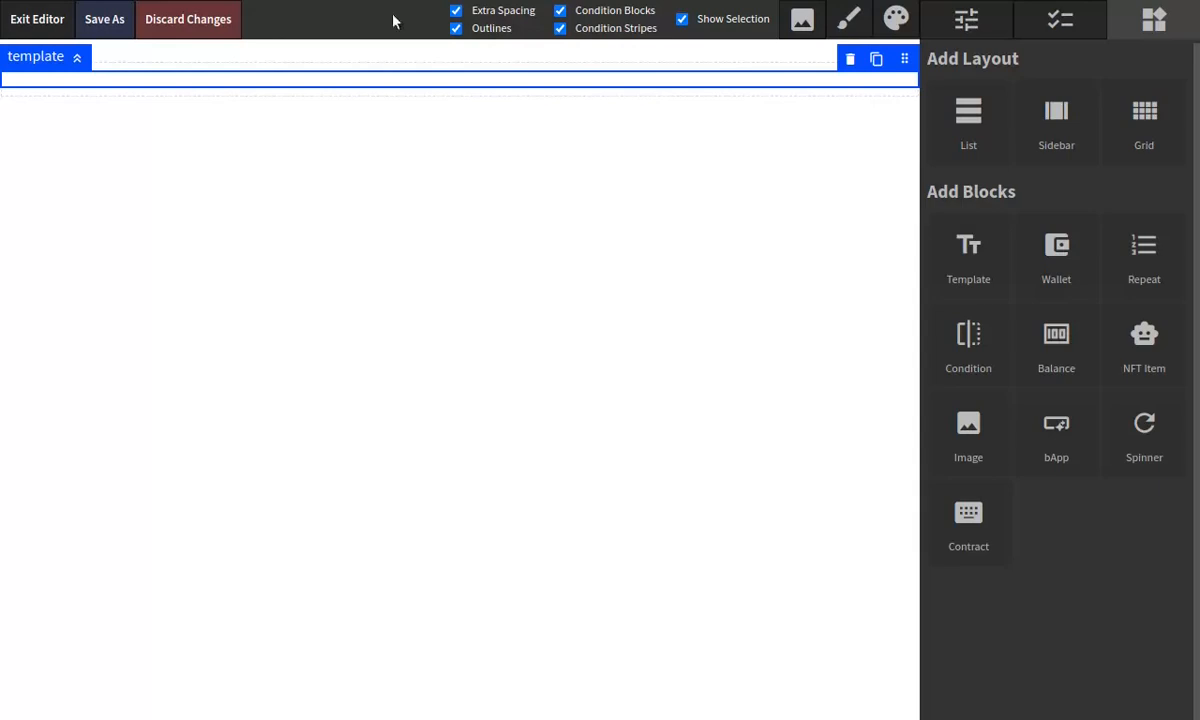
Step: Fill the template with "# This is a big heading", "Some regular text here!" and "### The more # characters, the smaller the heading"
click(352, 95)
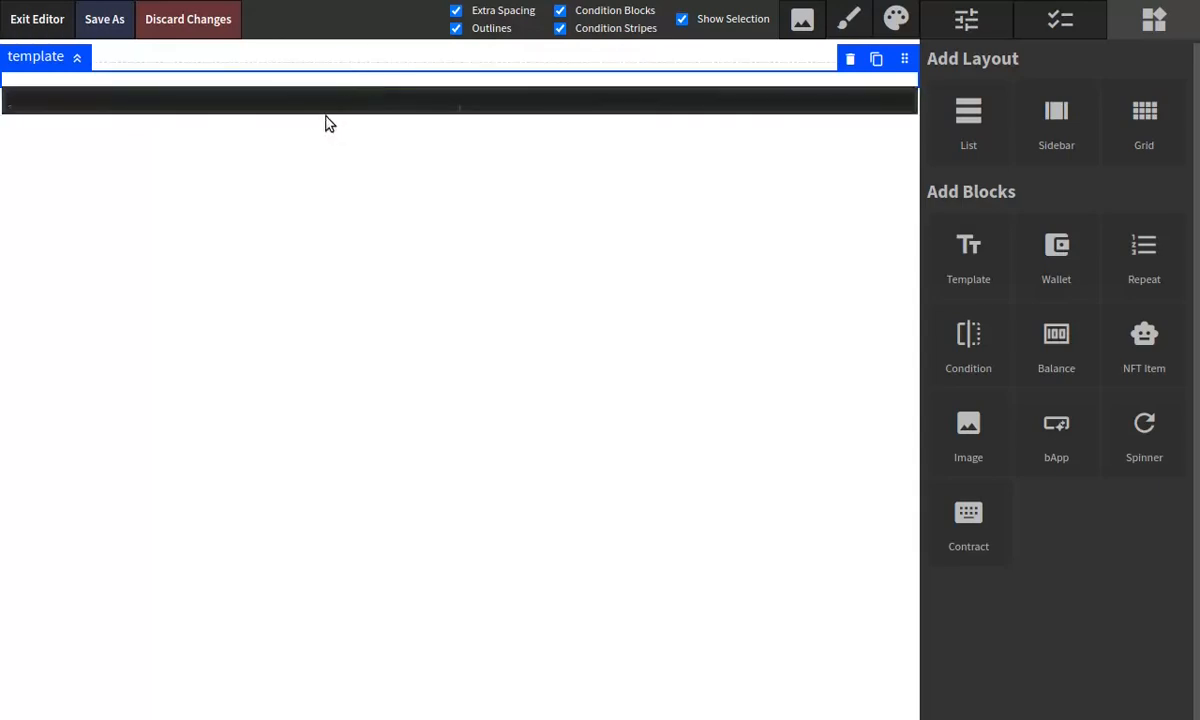
text(# This is a big heading)
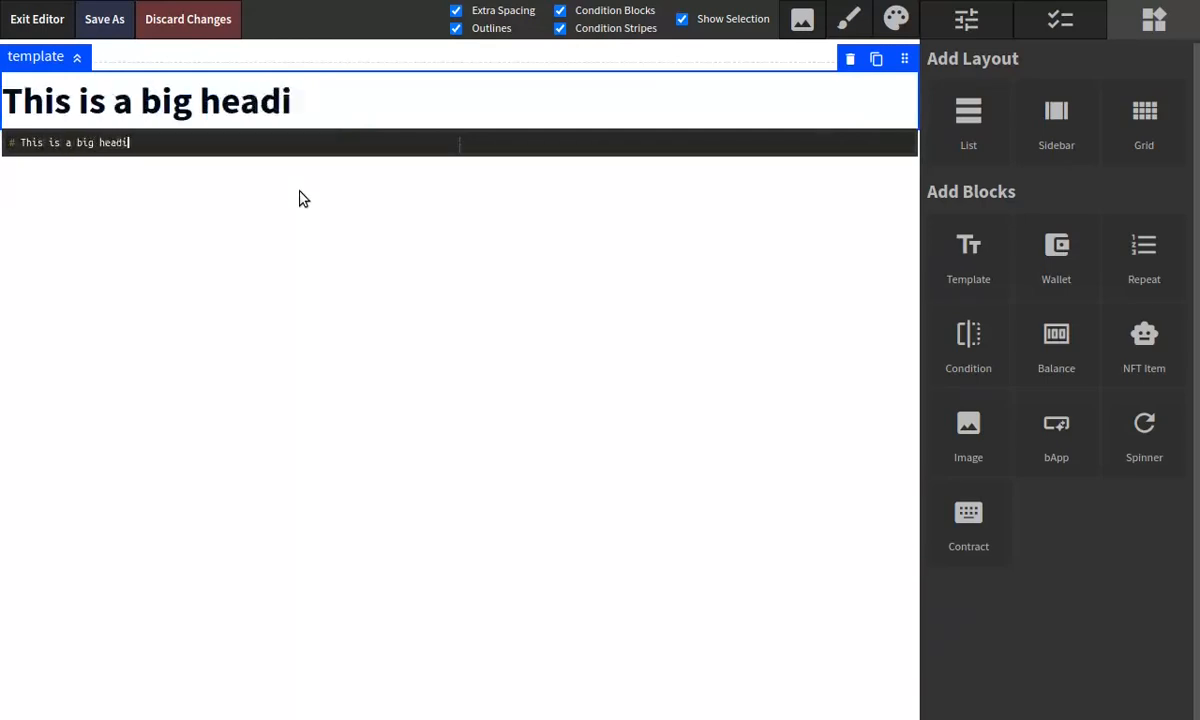
key(Return)
text(Some regul)
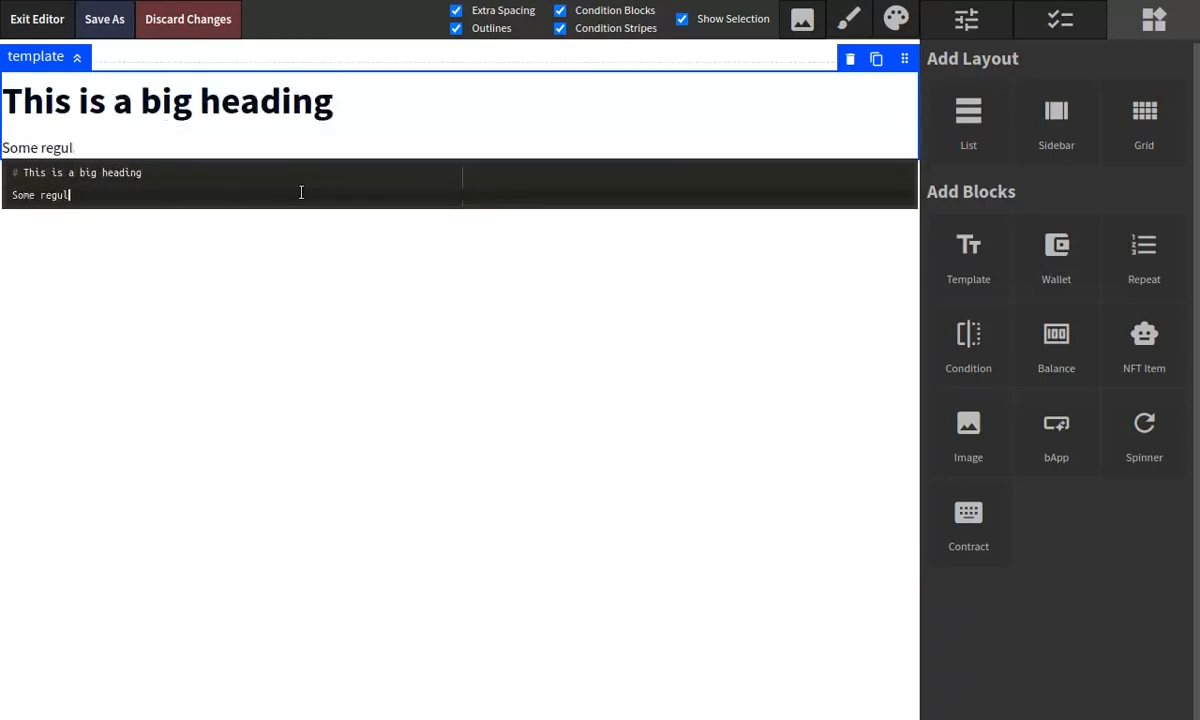
text(ar text here!)
key(Return)
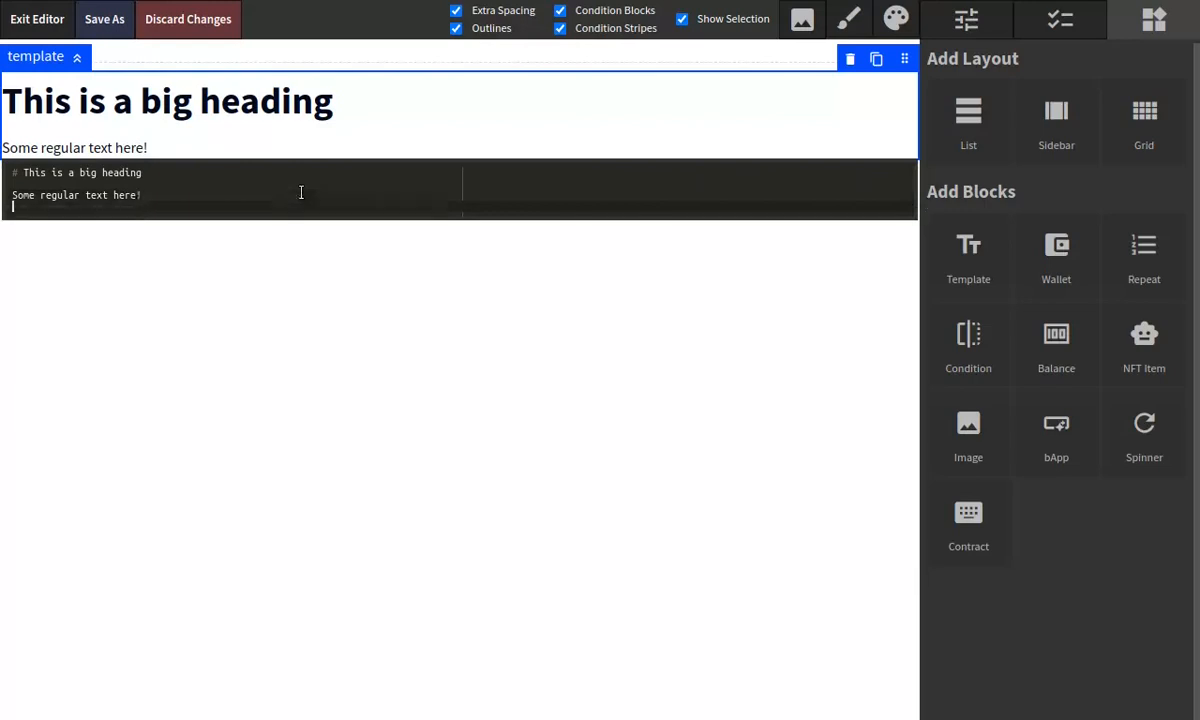
text(### The)
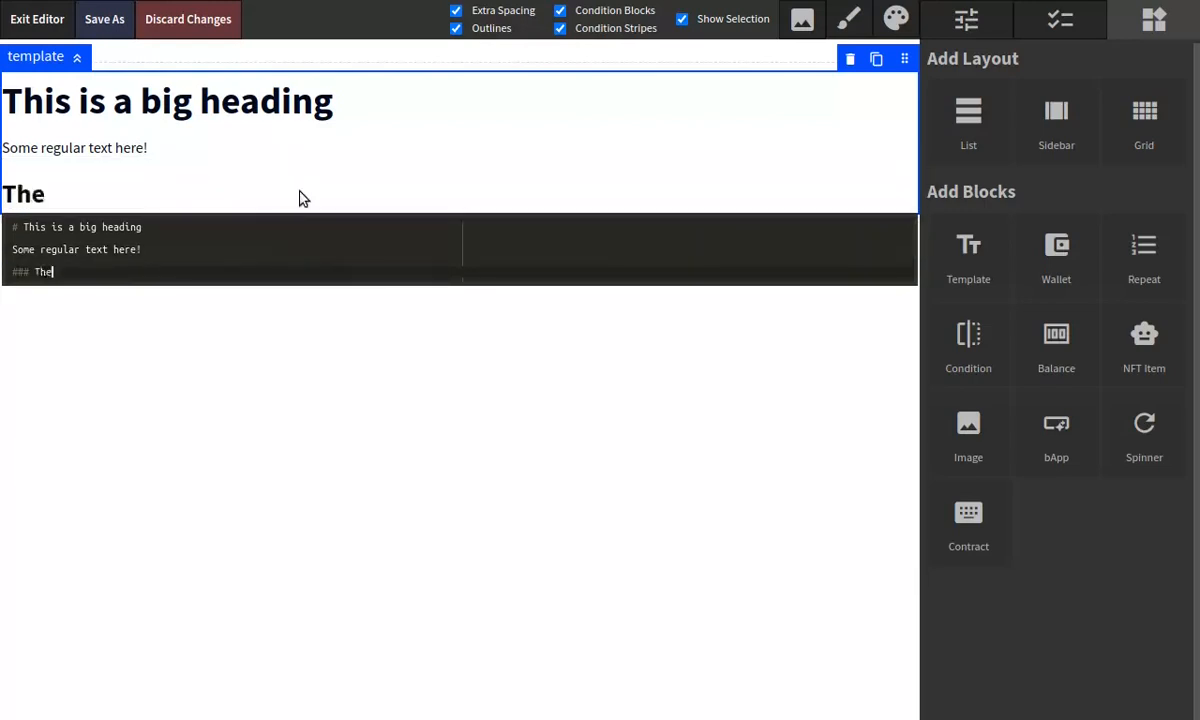
text( more # ch)
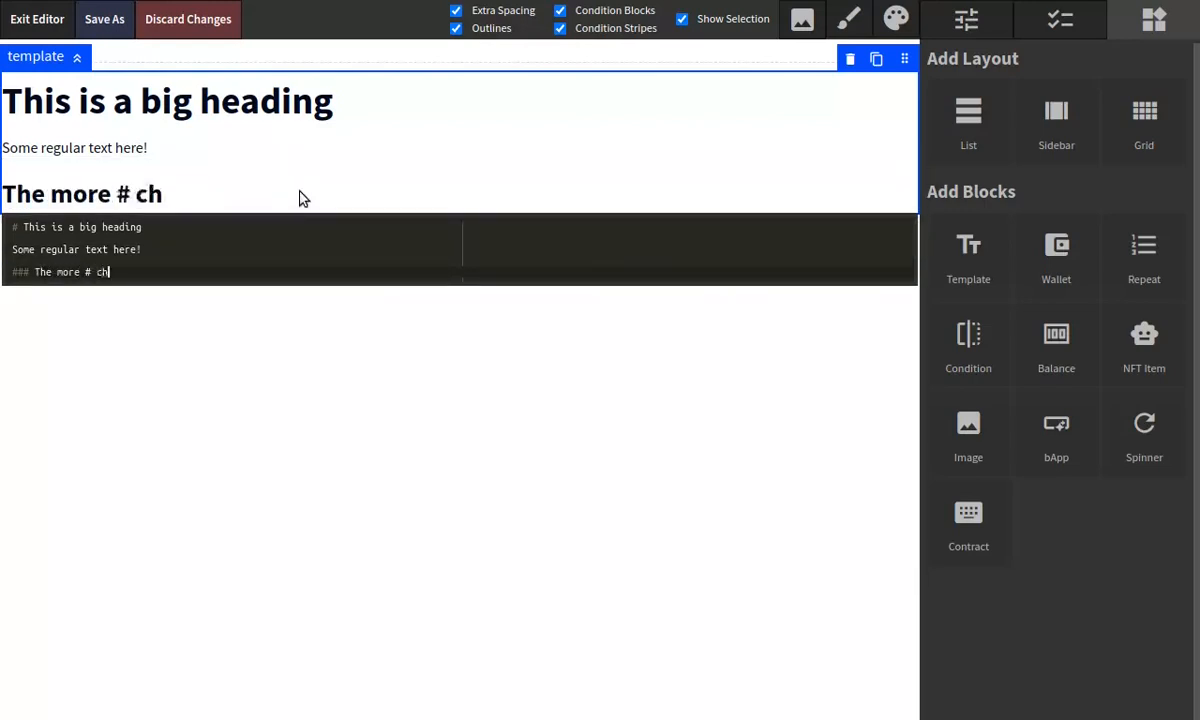
text(aracters, the smaller the heading)
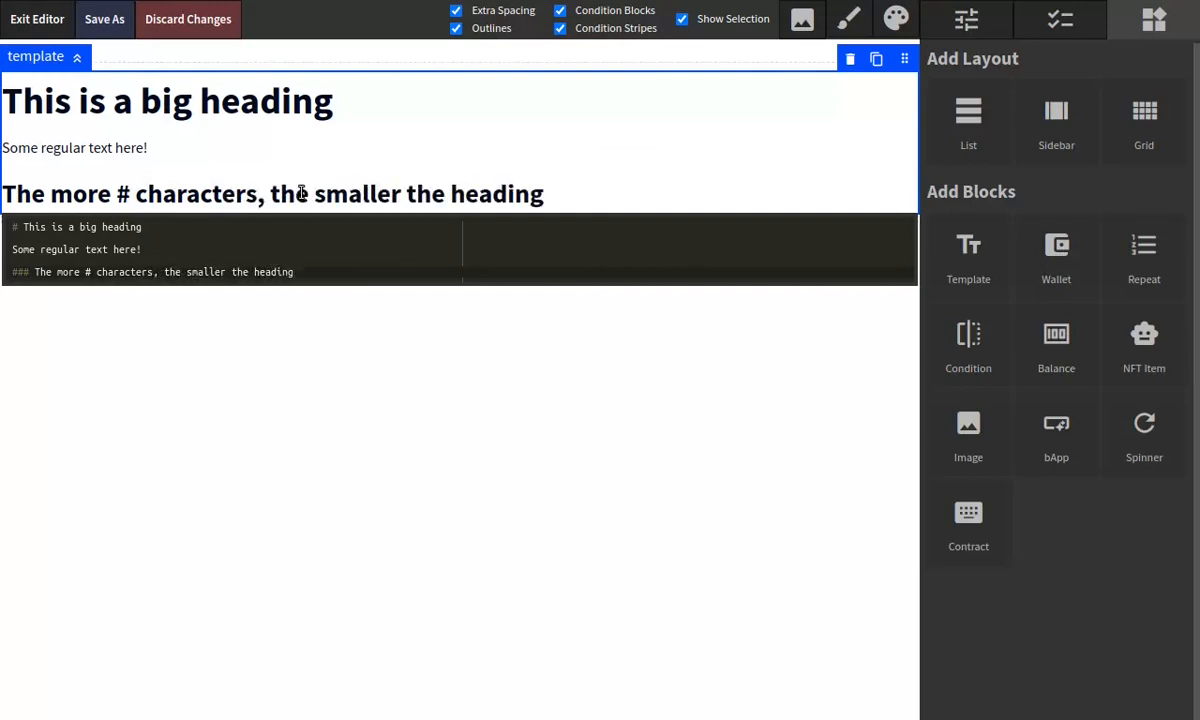
Step: Add a contract-type variable to the outer layout block and load the Goerli Food Coin (GoFC) contract found with "gofc"
click(506, 64)
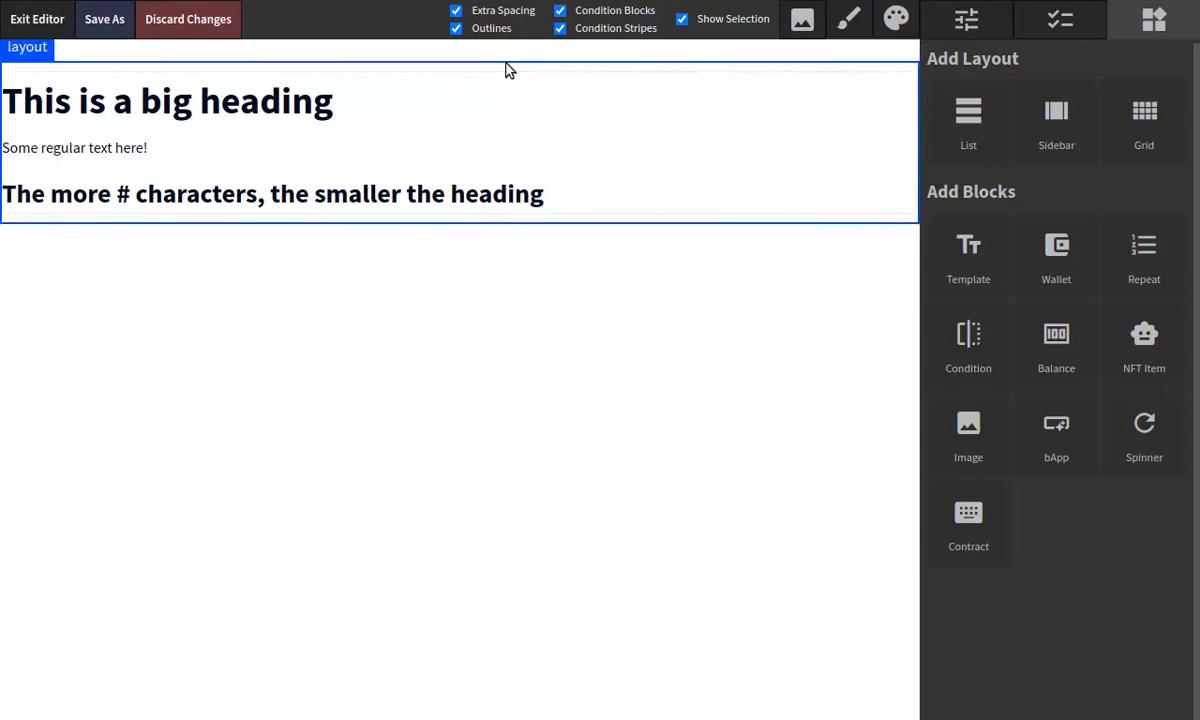
click(1074, 31)
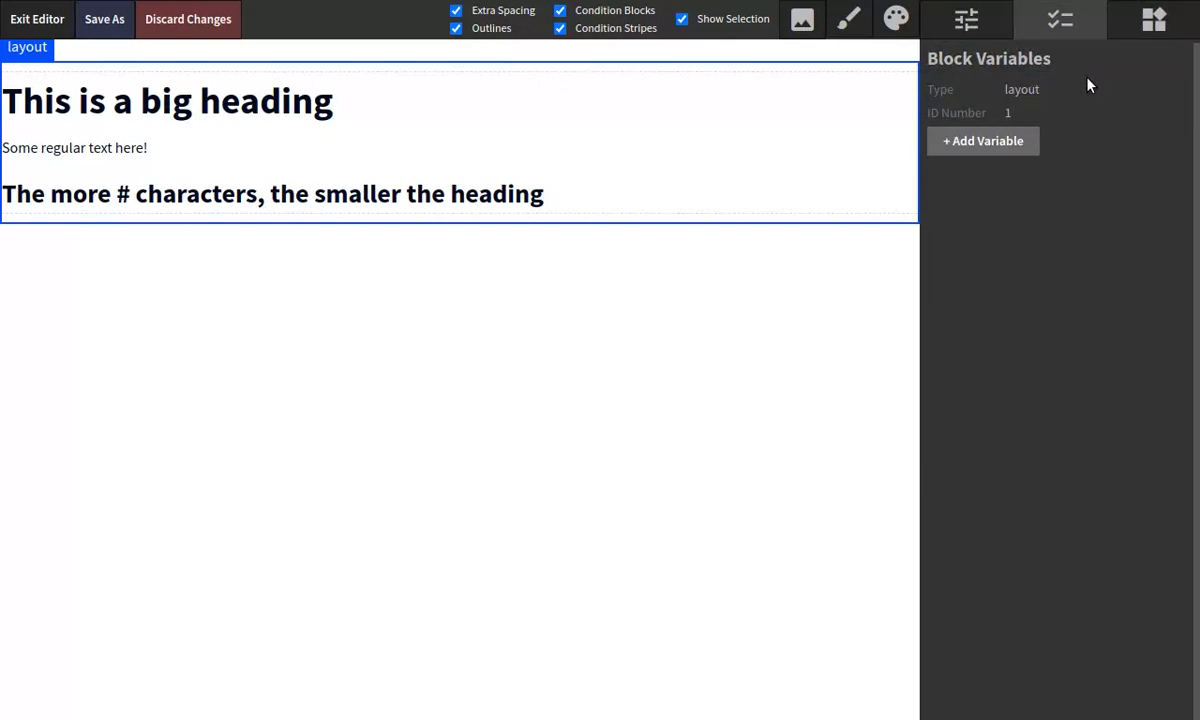
click(956, 143)
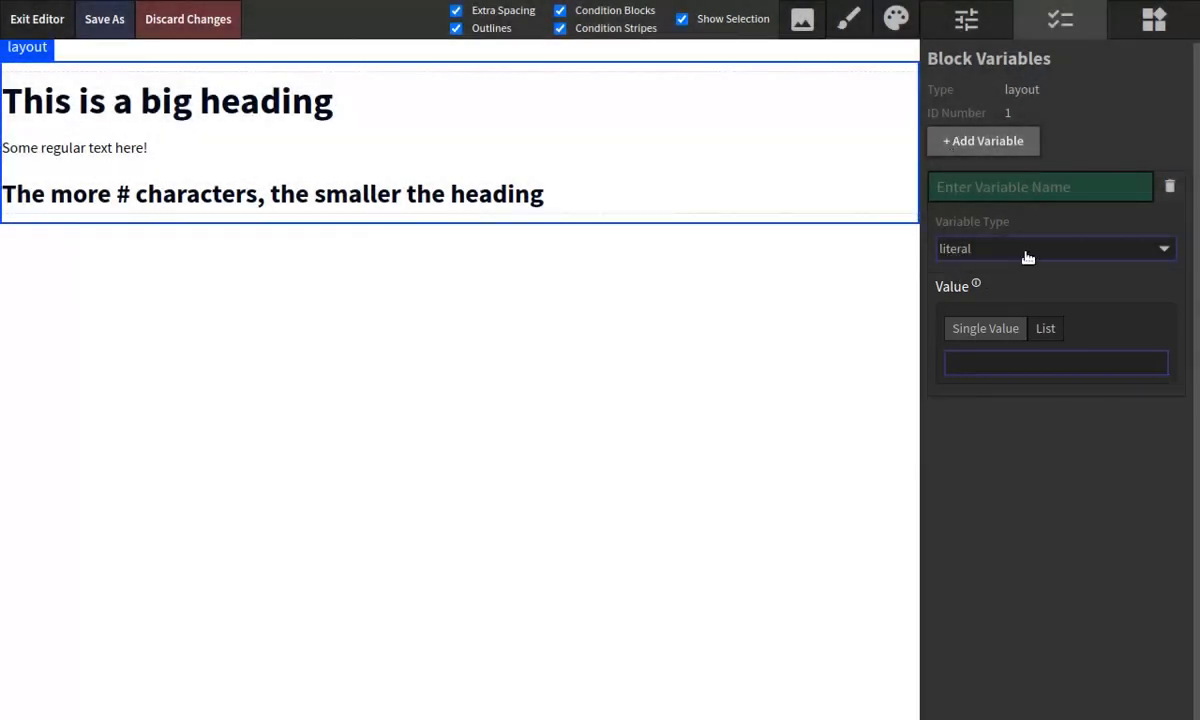
click(1027, 257)
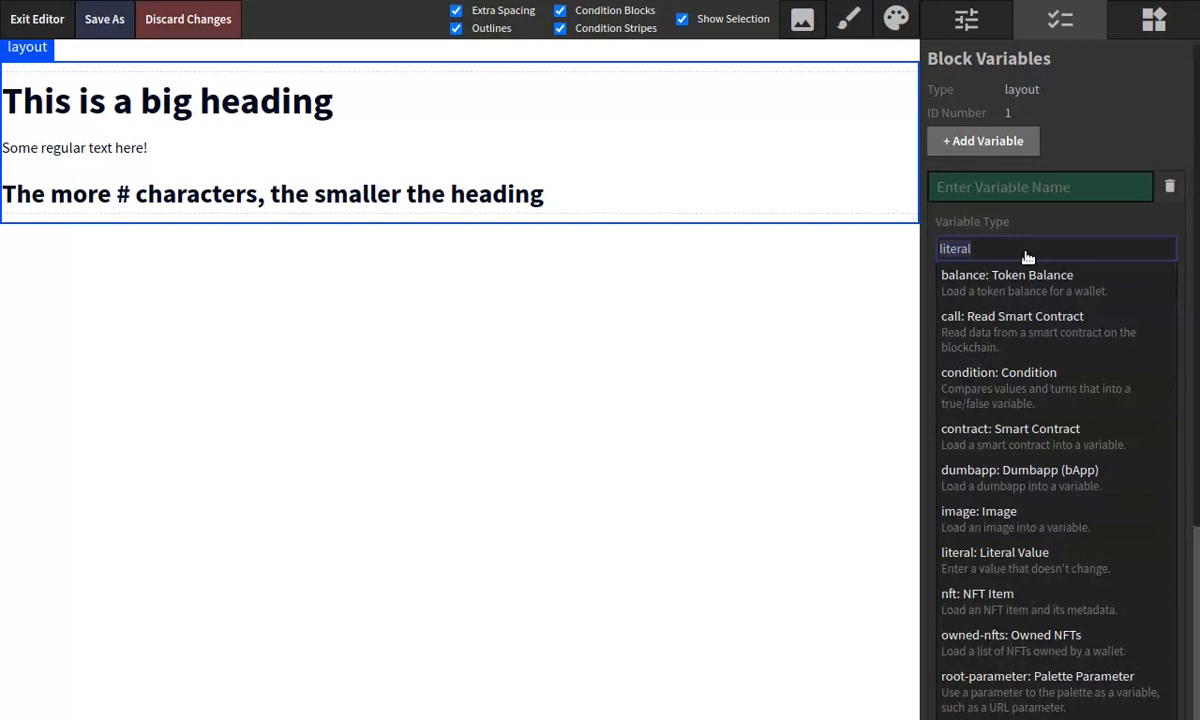
click(996, 449)
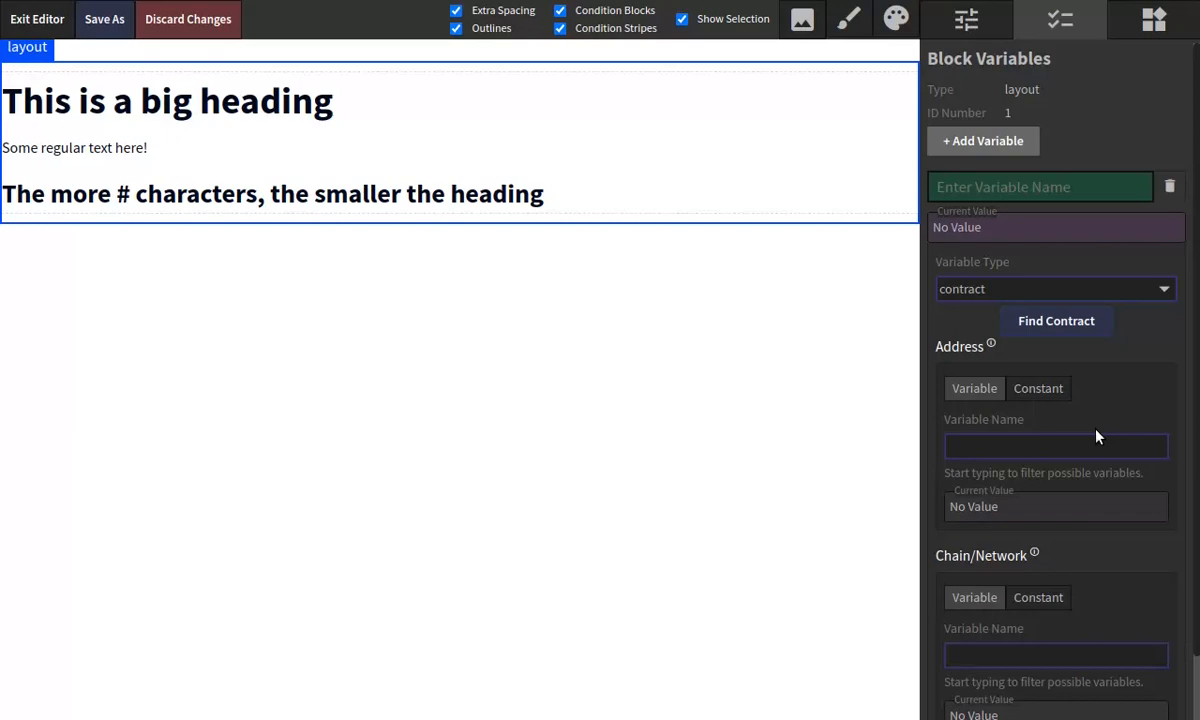
click(1062, 320)
text(gofc)
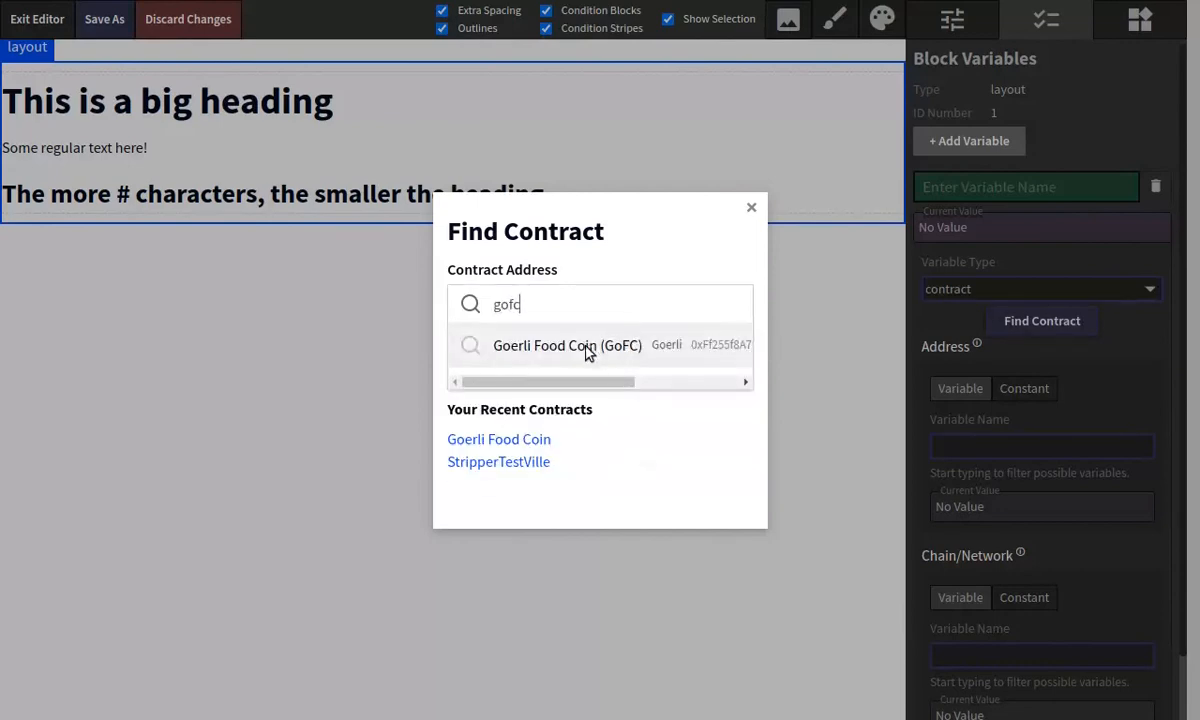
click(588, 350)
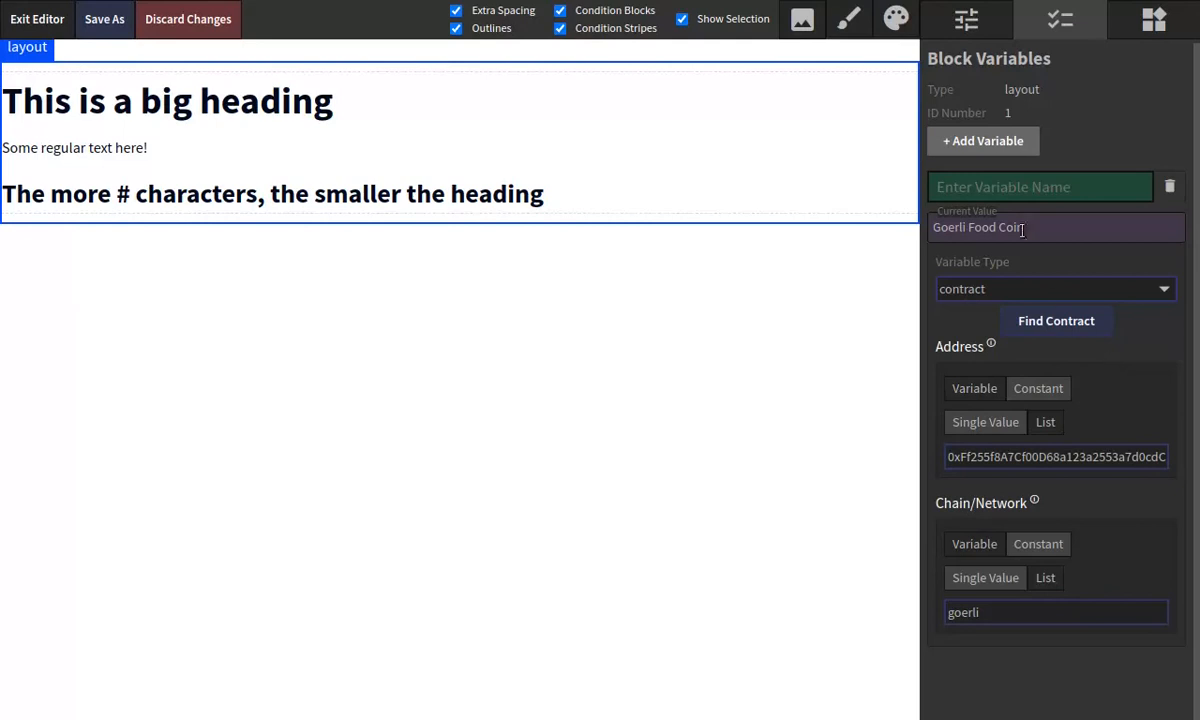
Step: Name the layout's contract variable "token"
click(1003, 188)
text(tiok)
key(BackSpace)
key(BackSpace)
key(BackSpace)
text(oken)
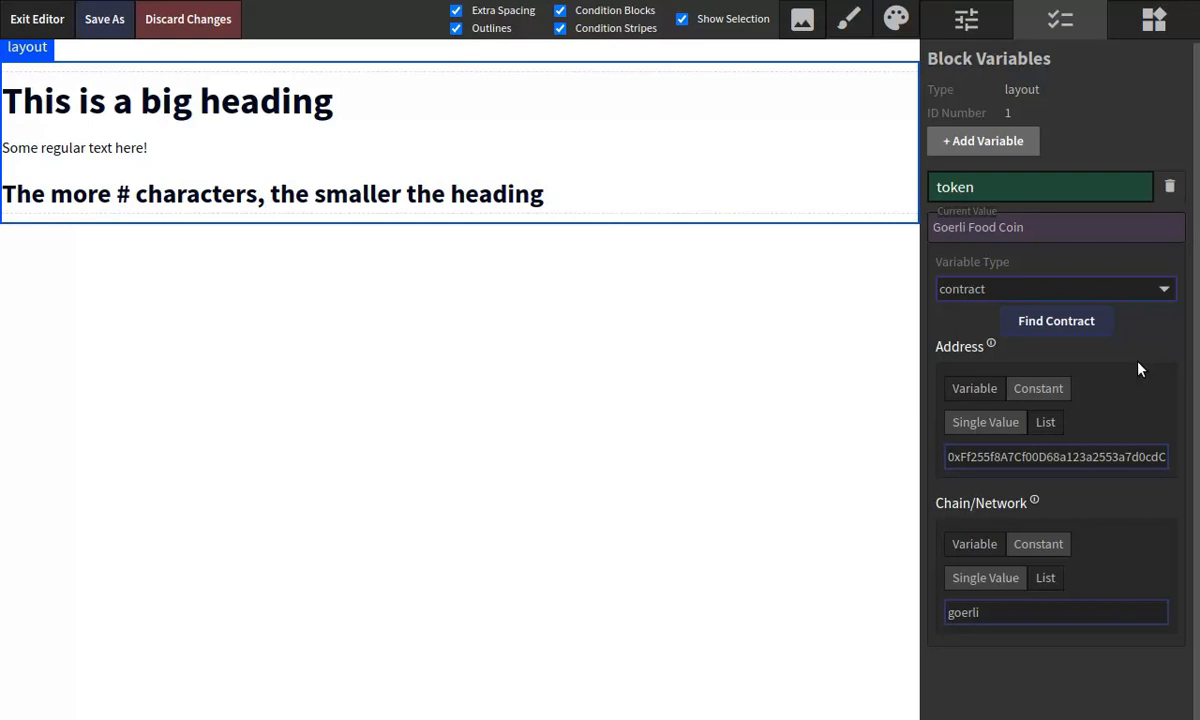
Step: Delete all of the template block's text except the opening "# " heading marker
click(551, 120)
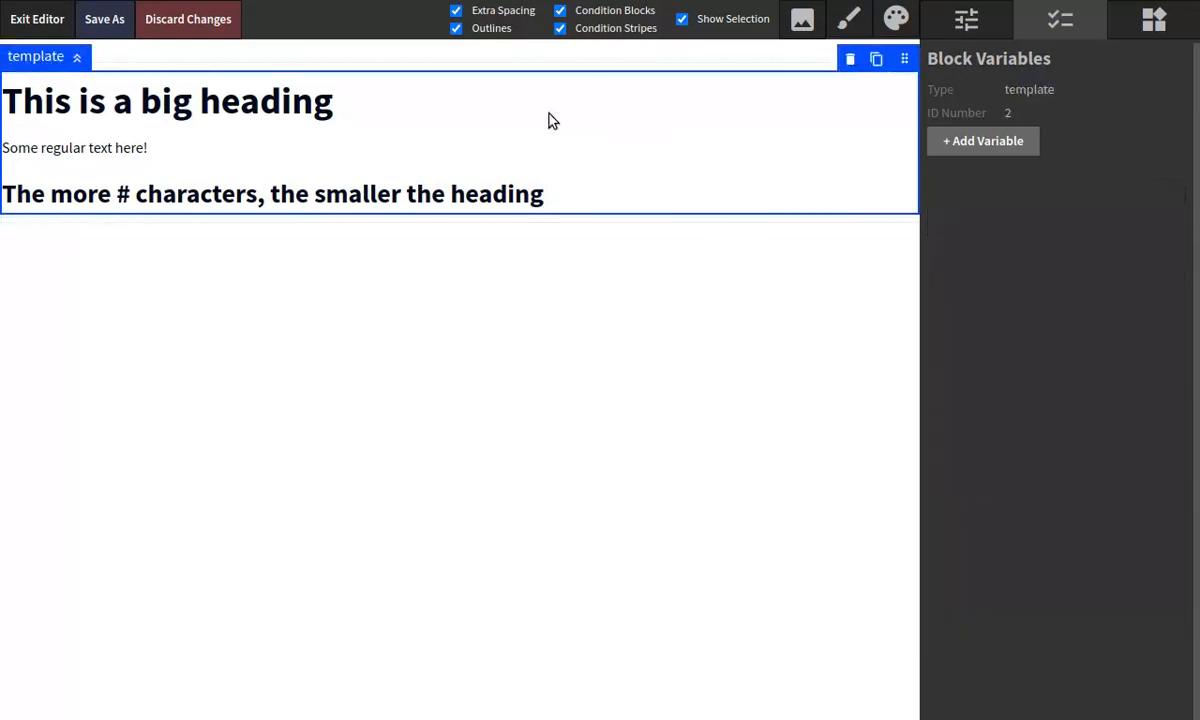
double_click(549, 115)
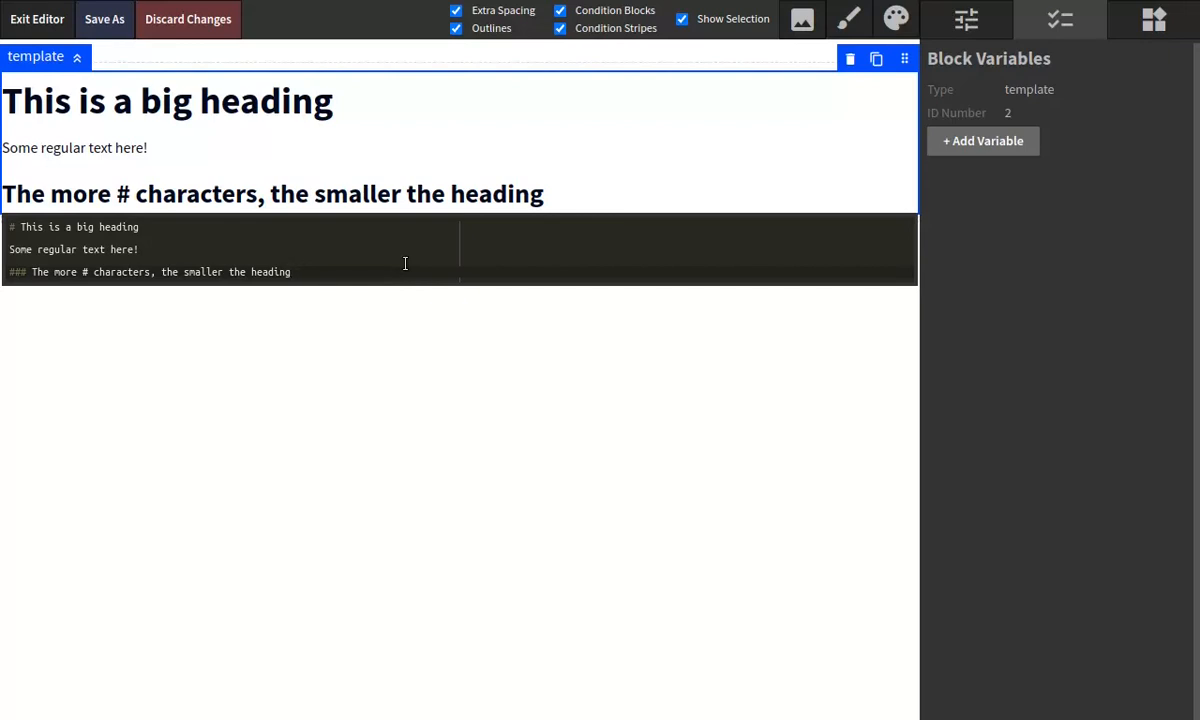
key(Up)
key(Up)
key(Left)
key(Left)
key(Left)
key(Left)
key(Left)
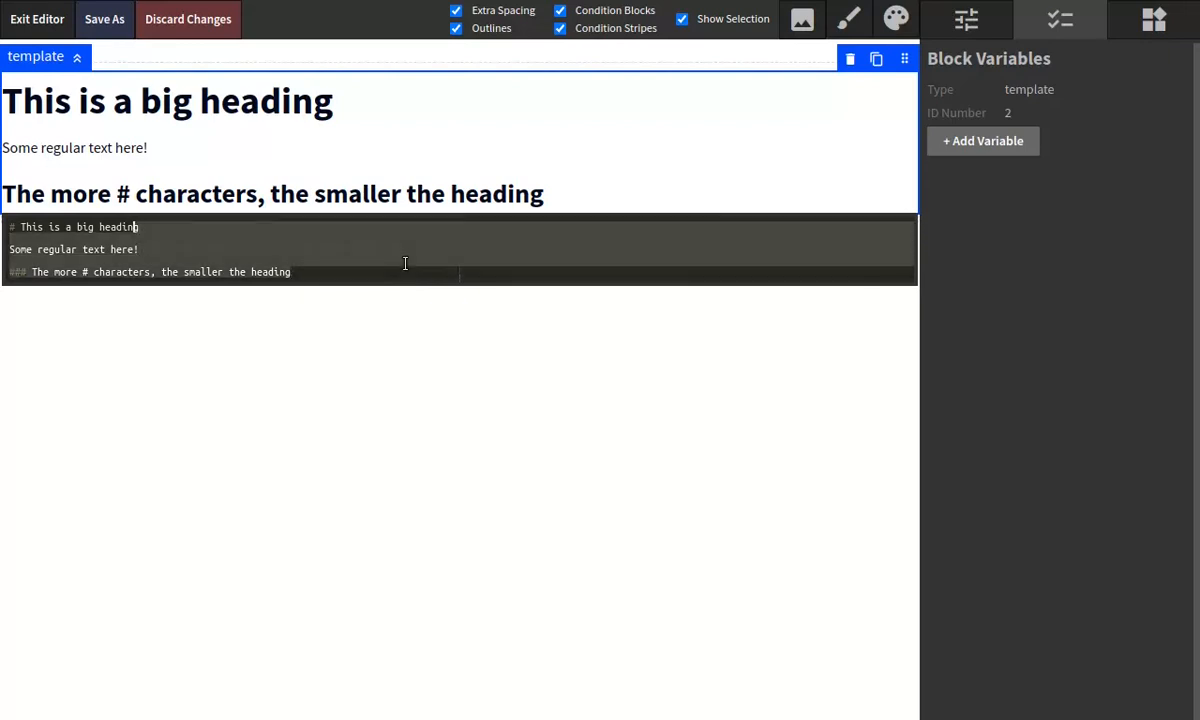
key(shift+Left)
key(shift+Left)
key(shift+Left)
key(shift+Left)
key(shift+Left)
key(shift+Left)
key(shift+Left)
key(shift+Left)
key(shift+Left)
key(shift+Left)
key(shift+Left)
key(shift+Left)
key(shift+Left)
key(shift+Left)
key(shift+Left)
key(shift+Left)
key(BackSpace)
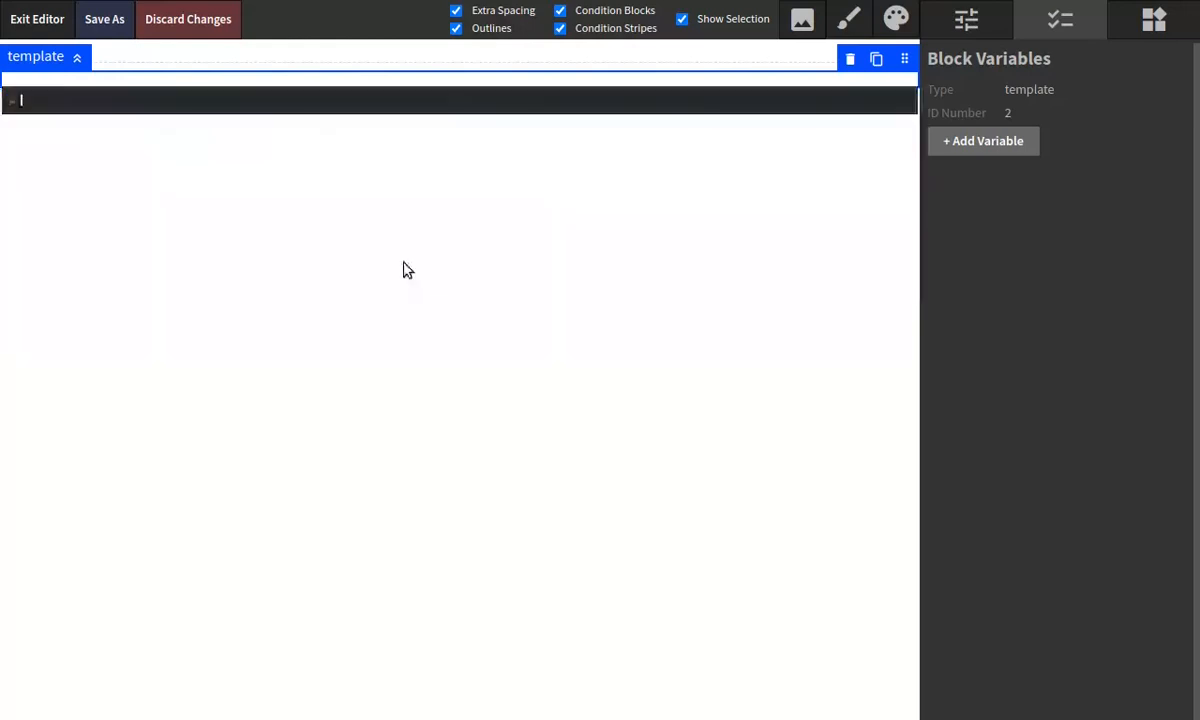
Step: Complete the template heading as "# {{token.parameters.symbol}} Token Info"
text({{)
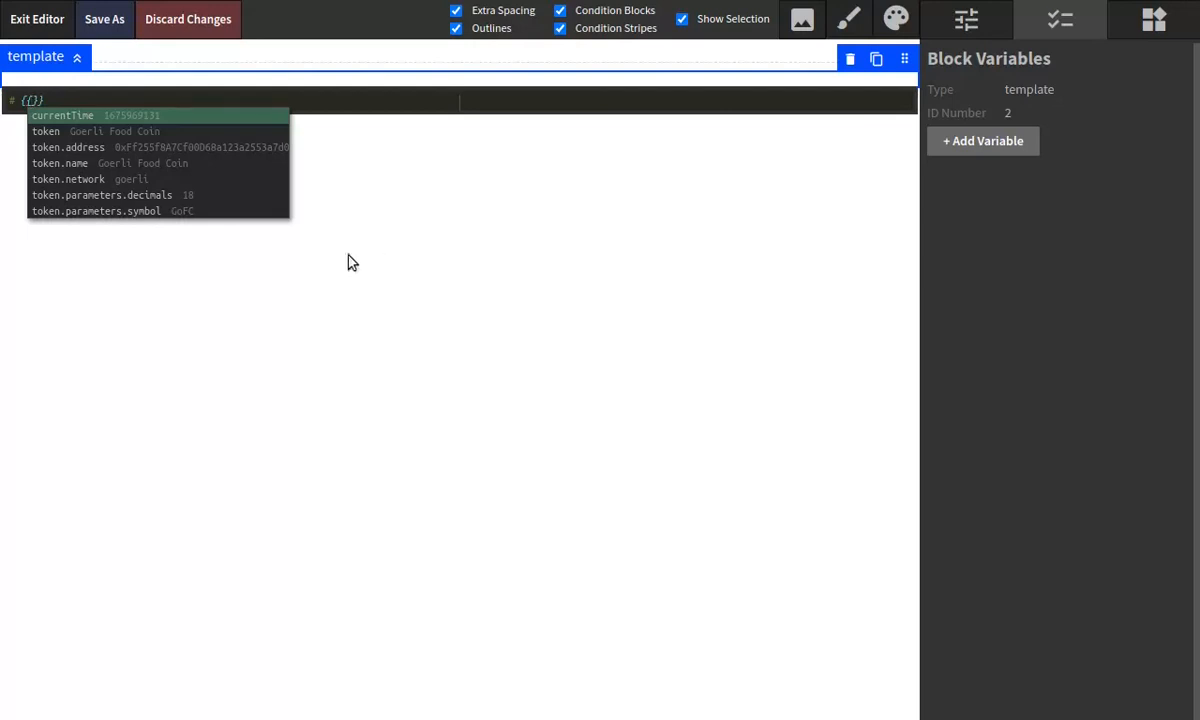
click(141, 211)
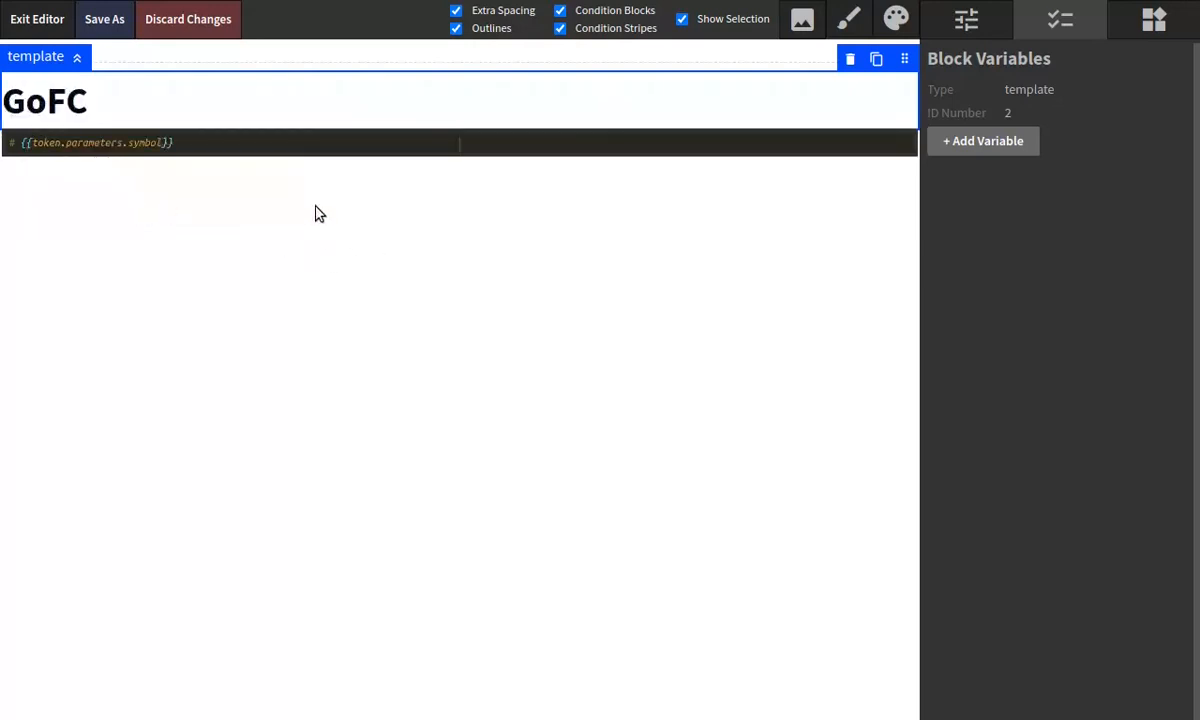
key(End)
text(Token Info)
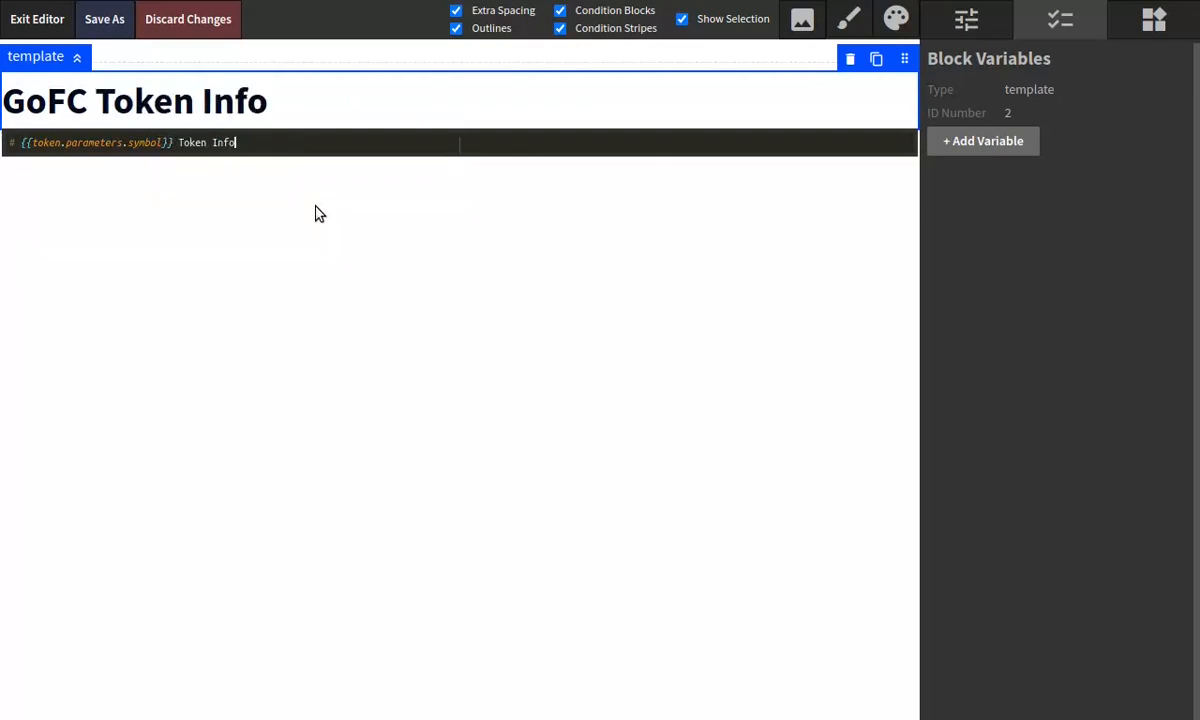
Step: Add the line "Info for {{token}}" below the template's heading
key(Return)
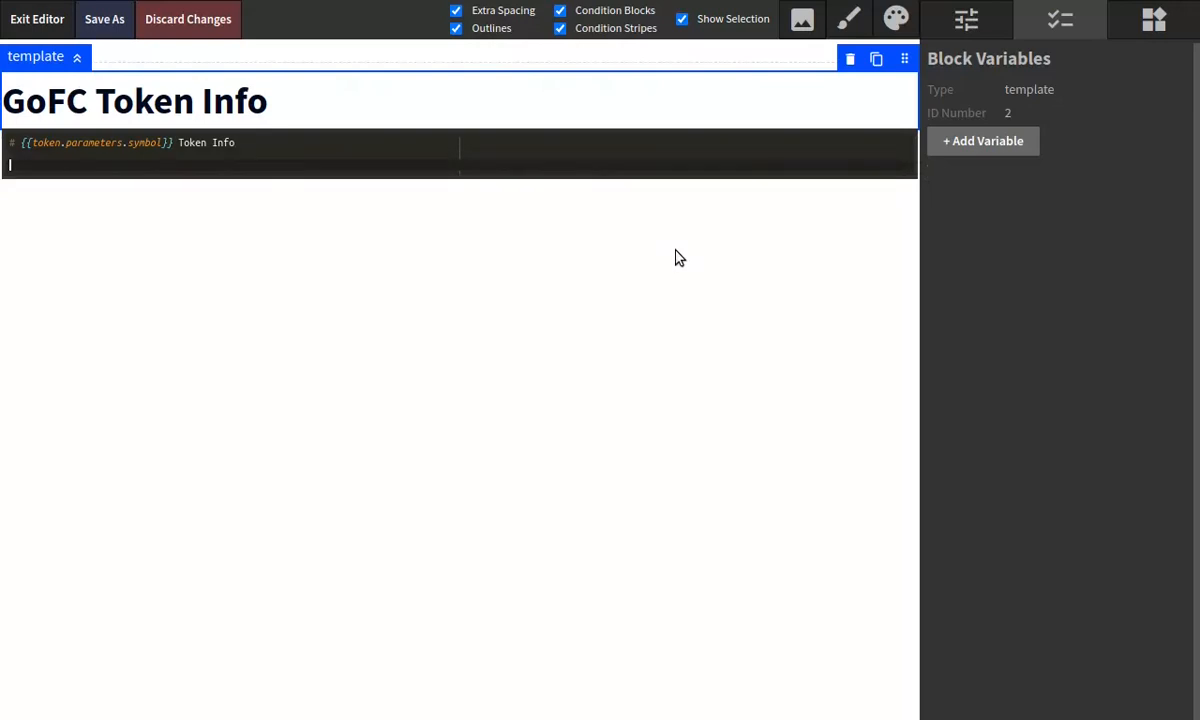
text(Info for {{)
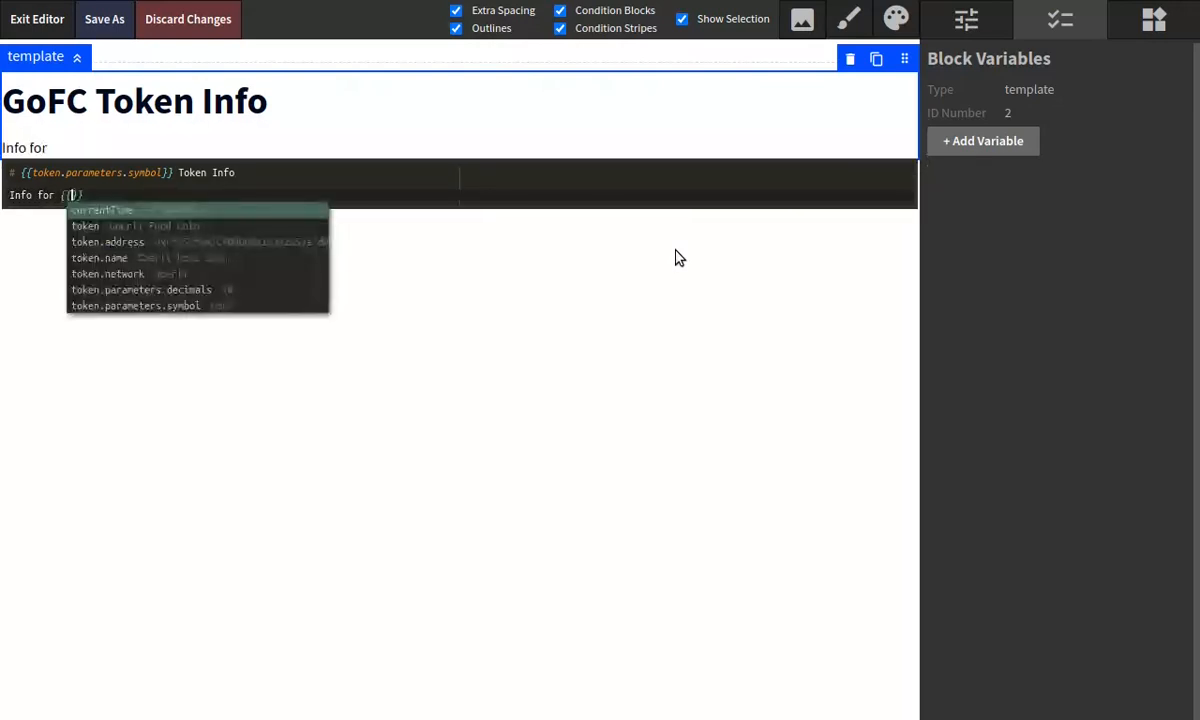
text(token)
key(Escape)
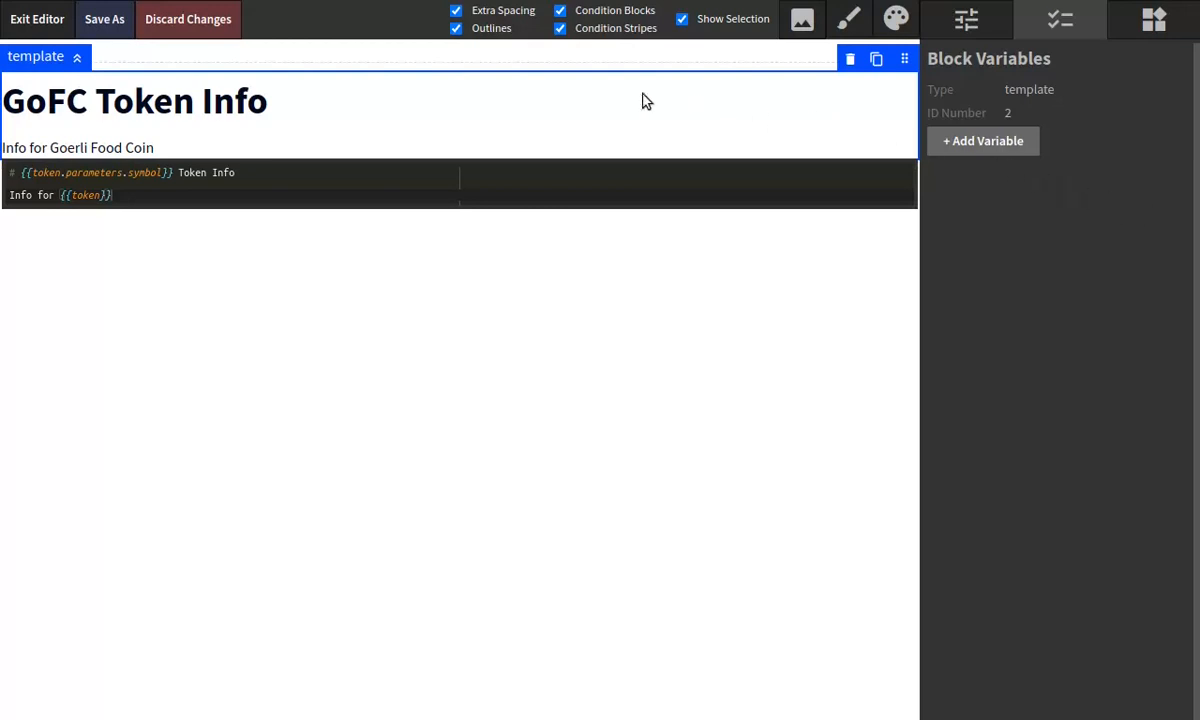
Step: Add a Wallet block to the outer layout, directly below the token info template
click(688, 67)
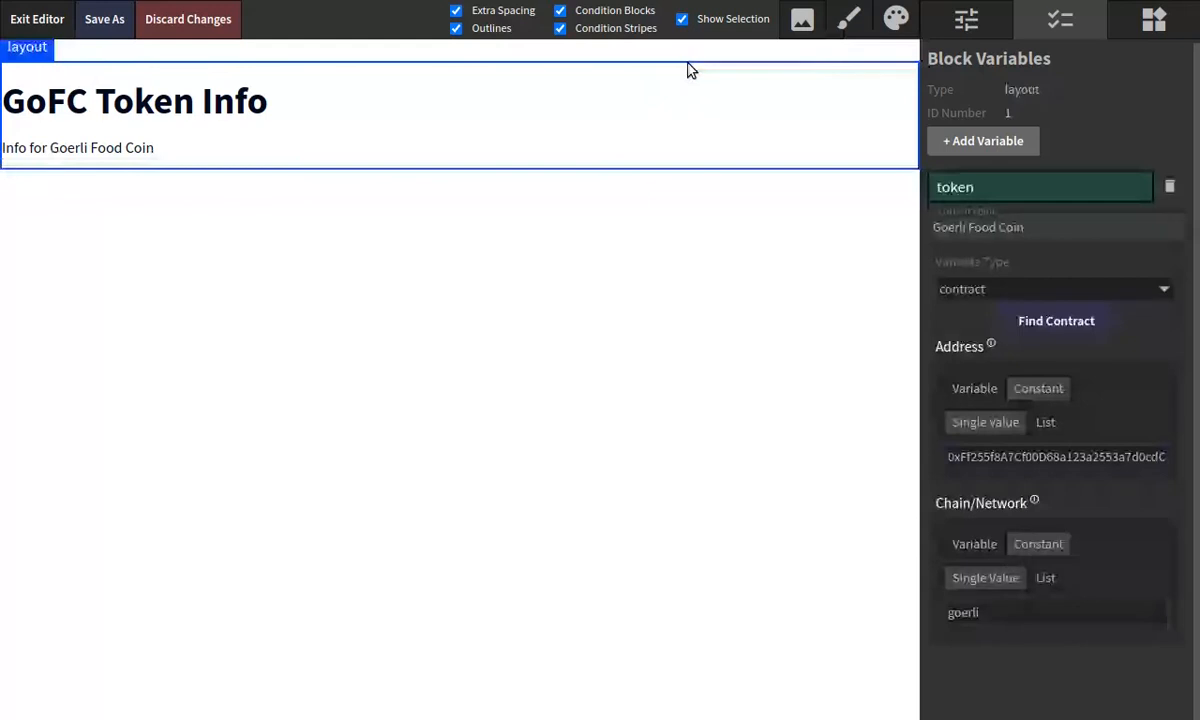
click(1156, 20)
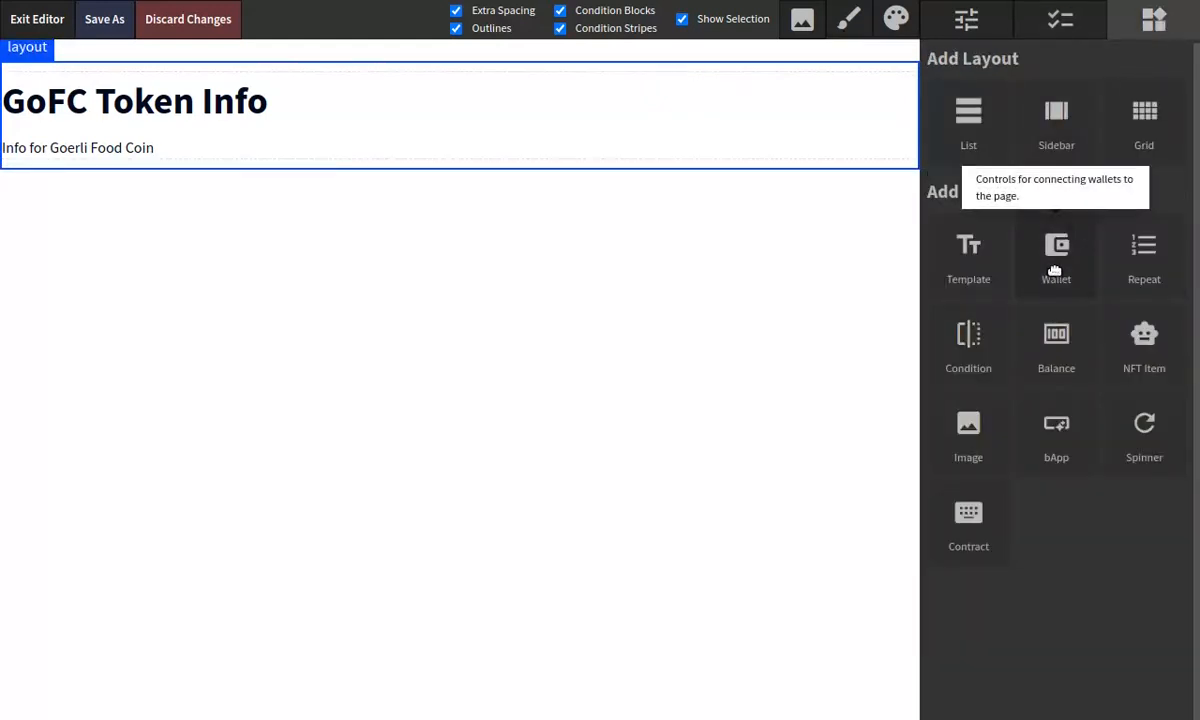
drag(1054, 270, 553, 150)
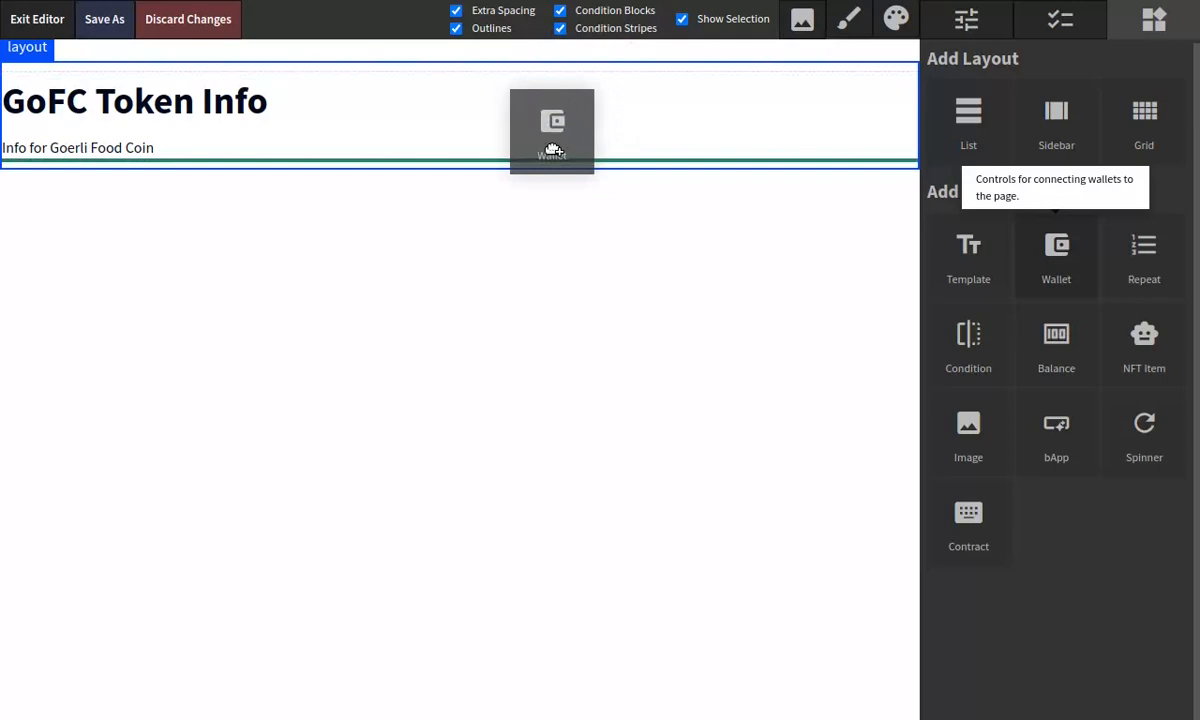
drag(553, 151, 494, 152)
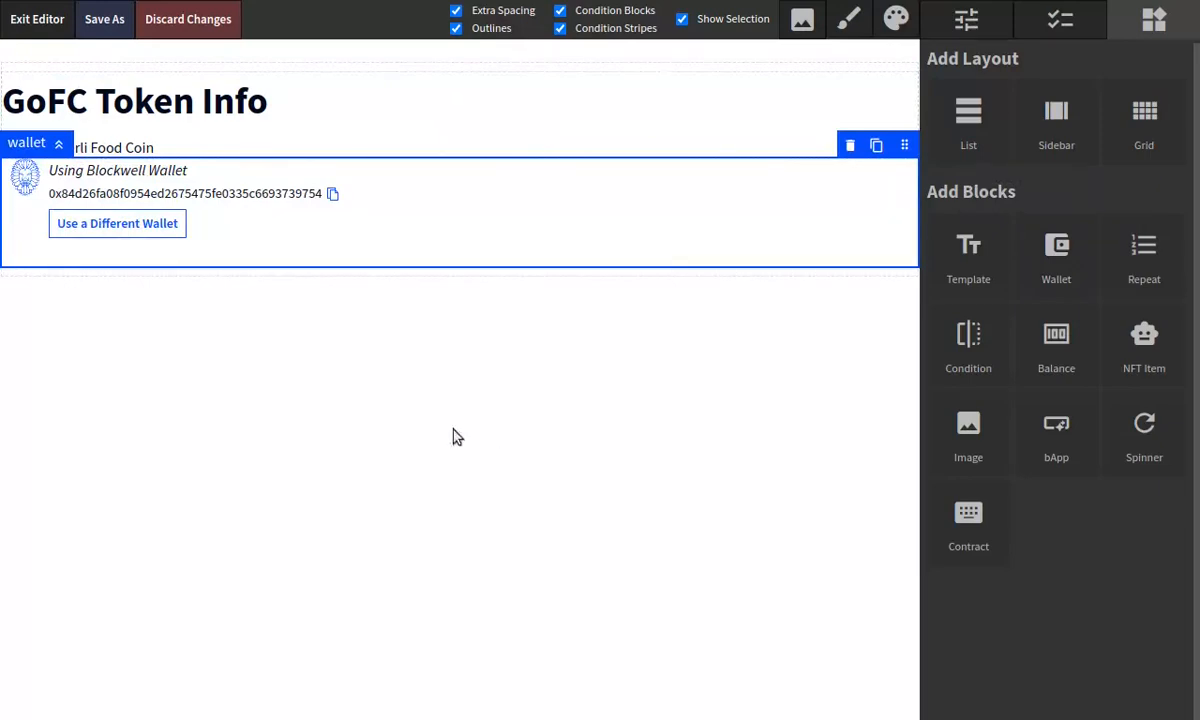
Step: Choose Blockwell Wallet in the Wallet block's wallet selection
click(117, 230)
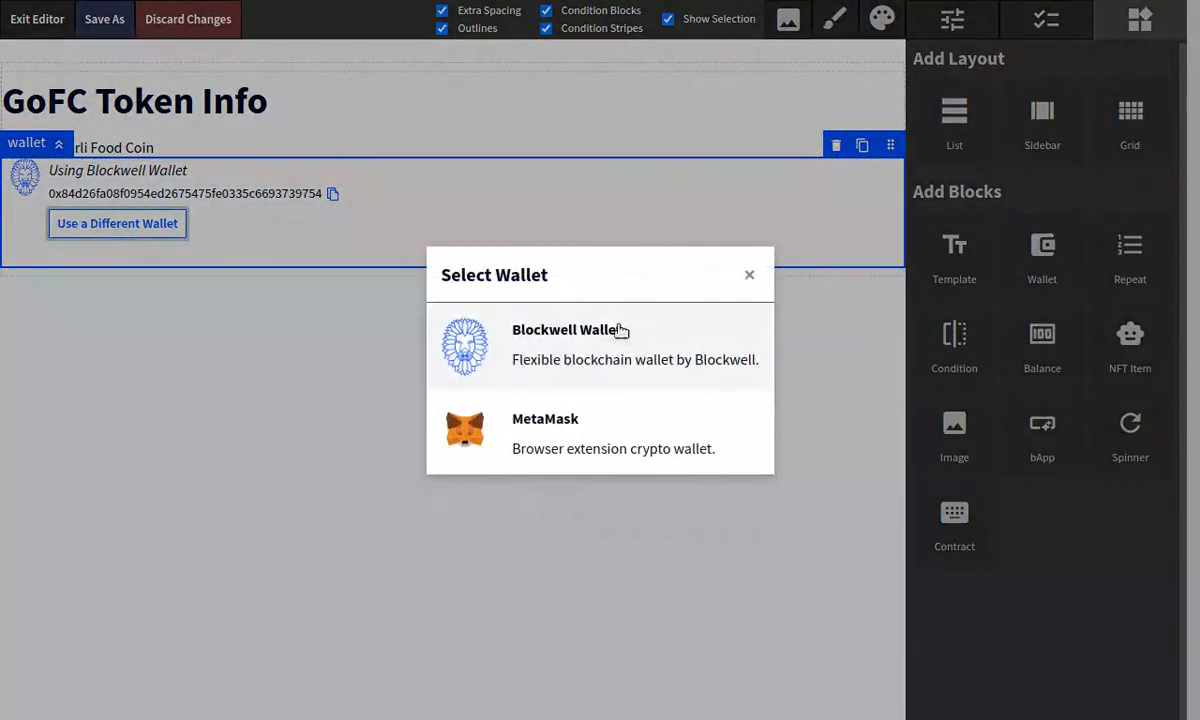
click(621, 330)
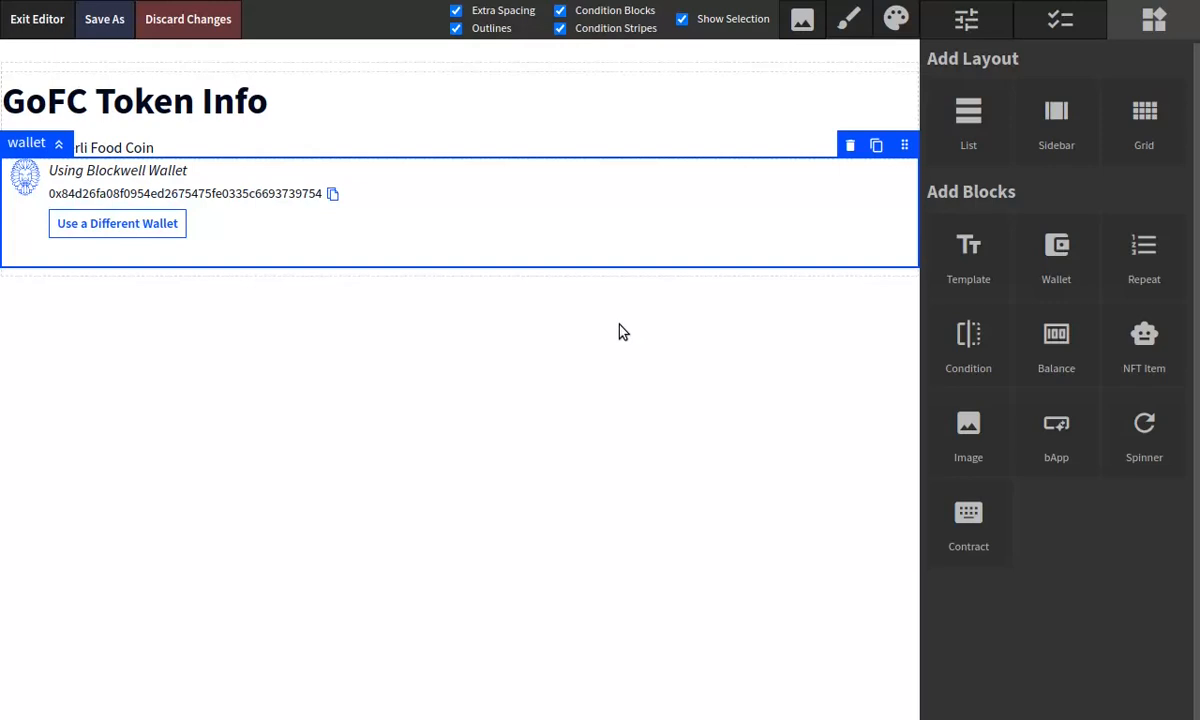
Step: Add a variable named "balance" of type balance (Token Balance) to the outer layout block
click(60, 149)
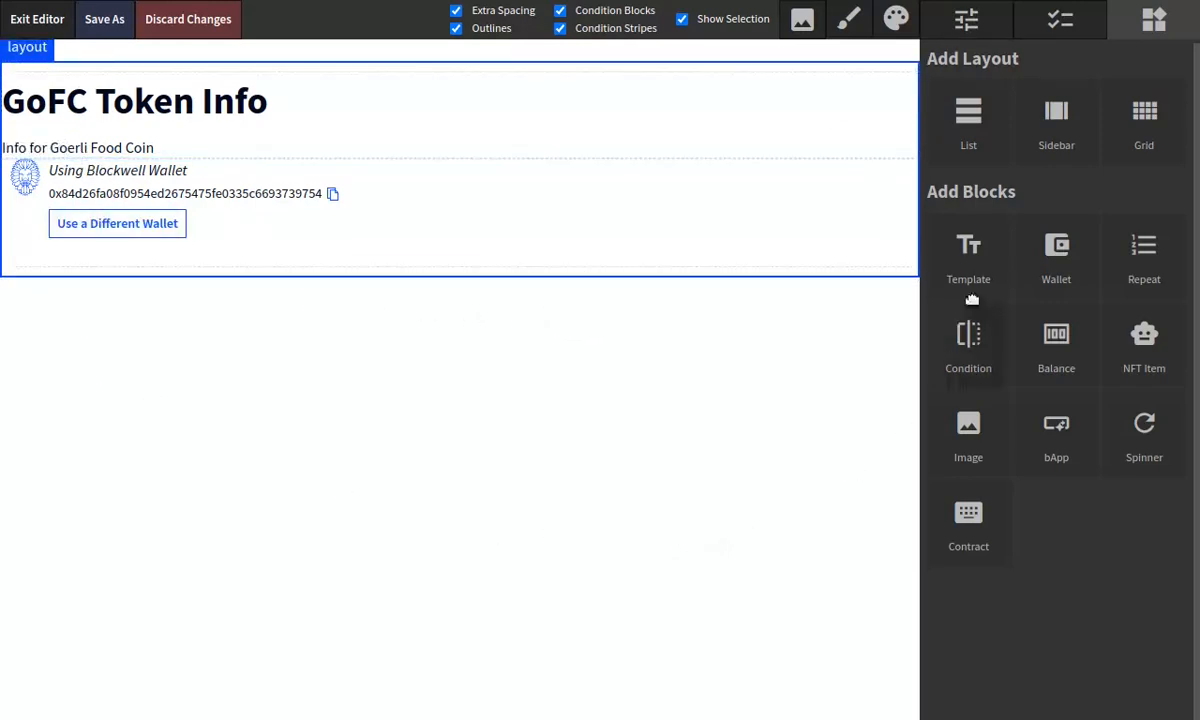
click(1077, 27)
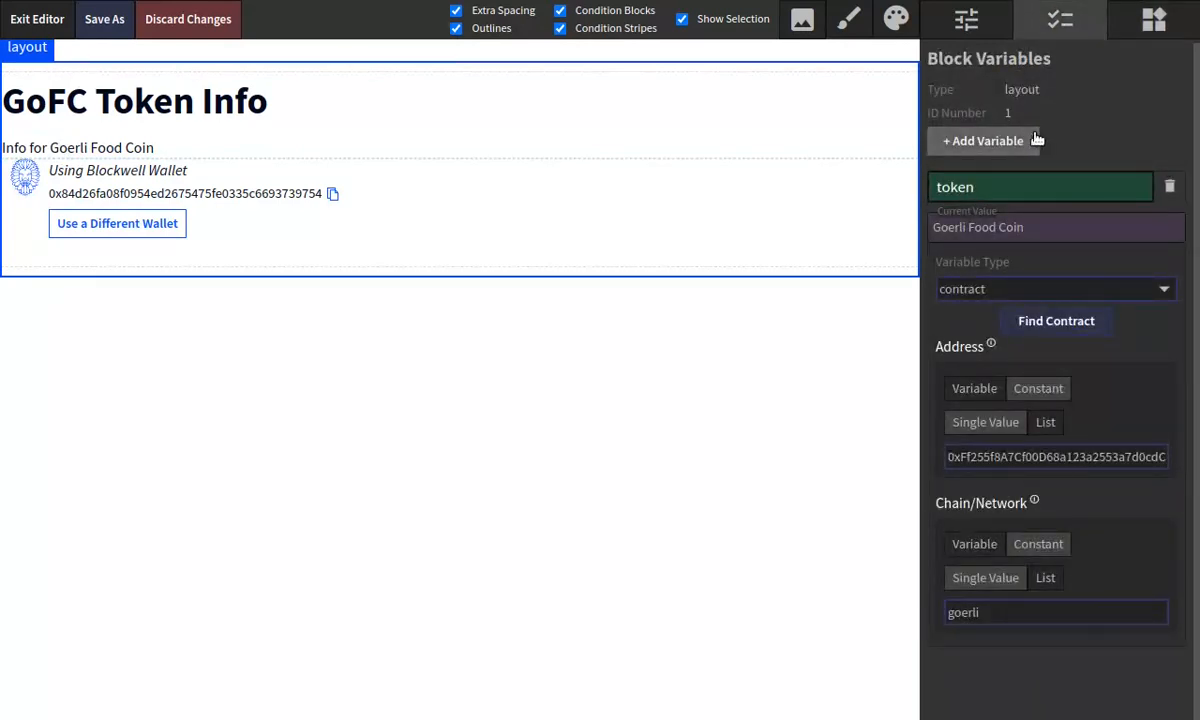
click(984, 133)
click(997, 187)
text(balance)
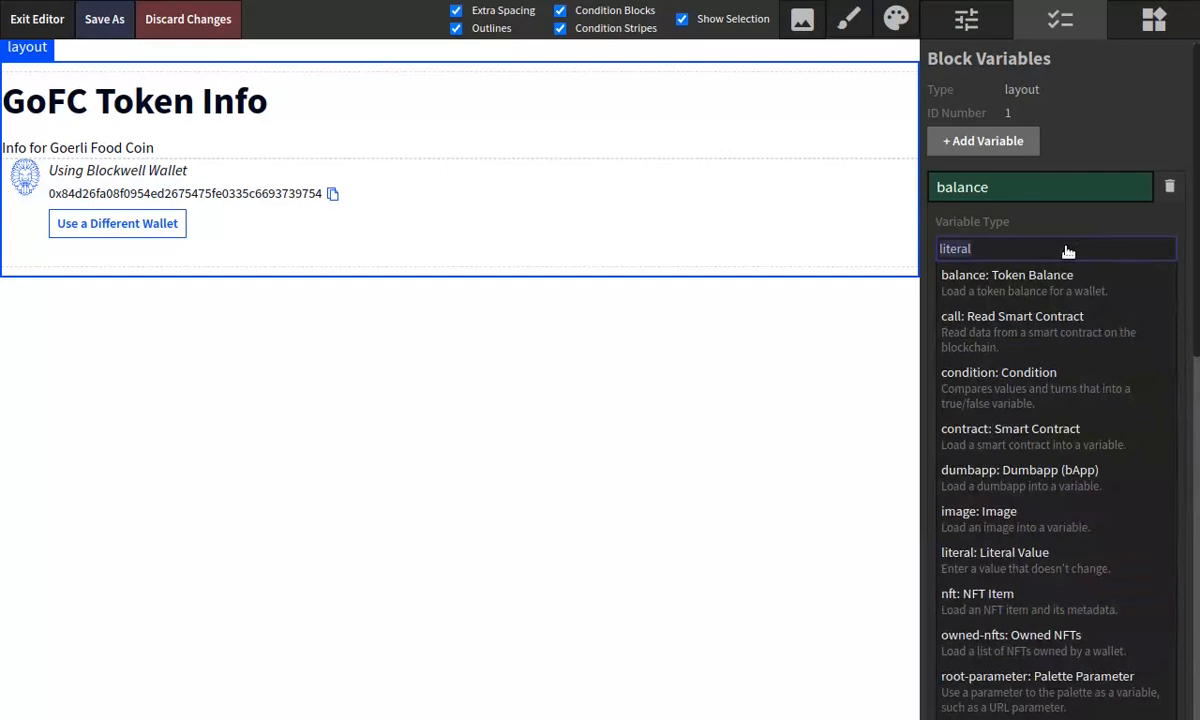
click(1033, 281)
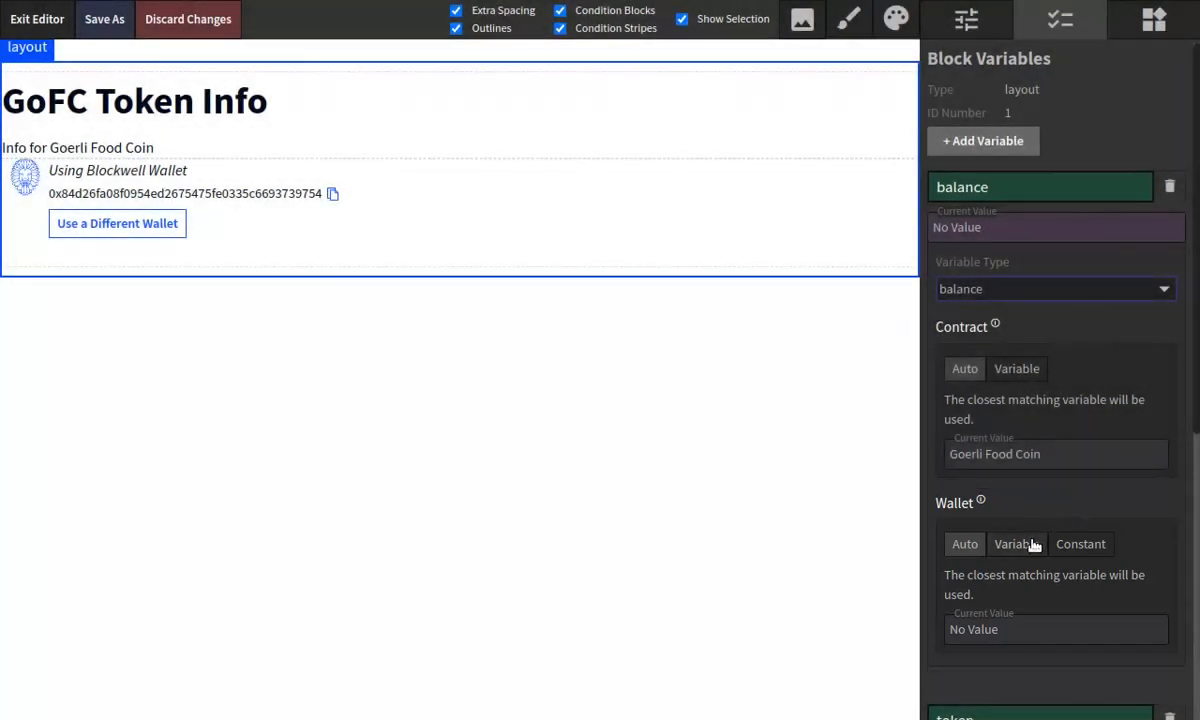
Step: Set the balance variable's Wallet source to the variable "wallet"
click(1031, 544)
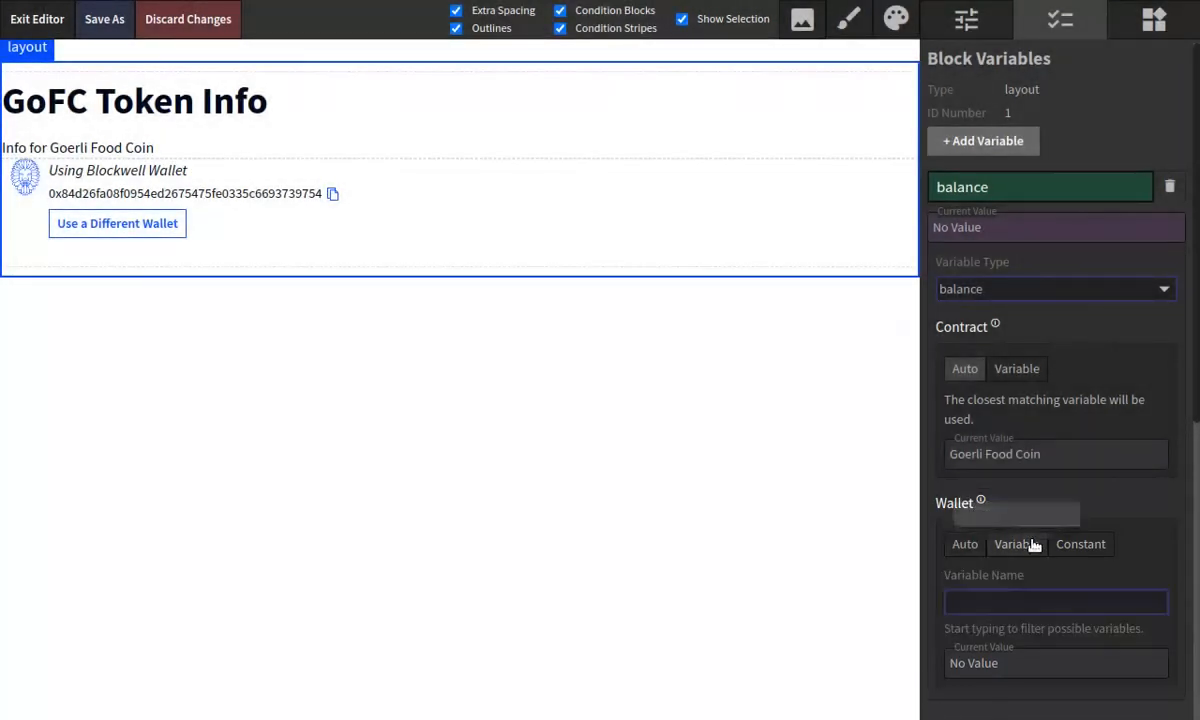
click(1050, 597)
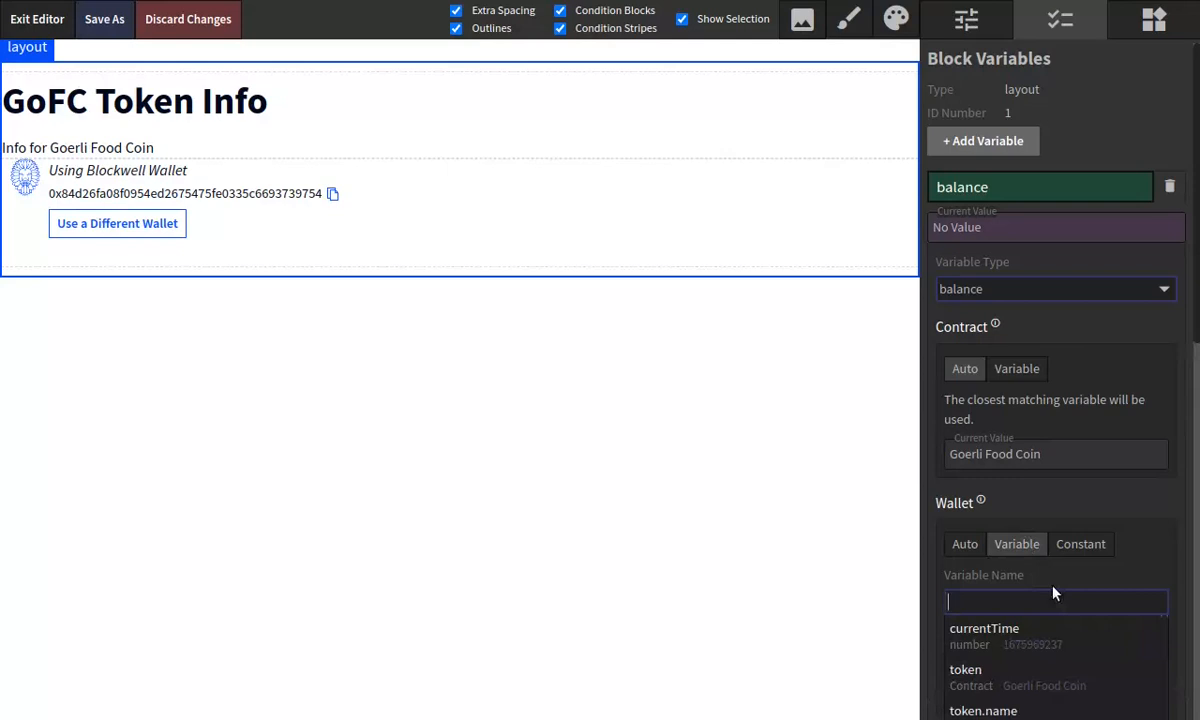
text(w)
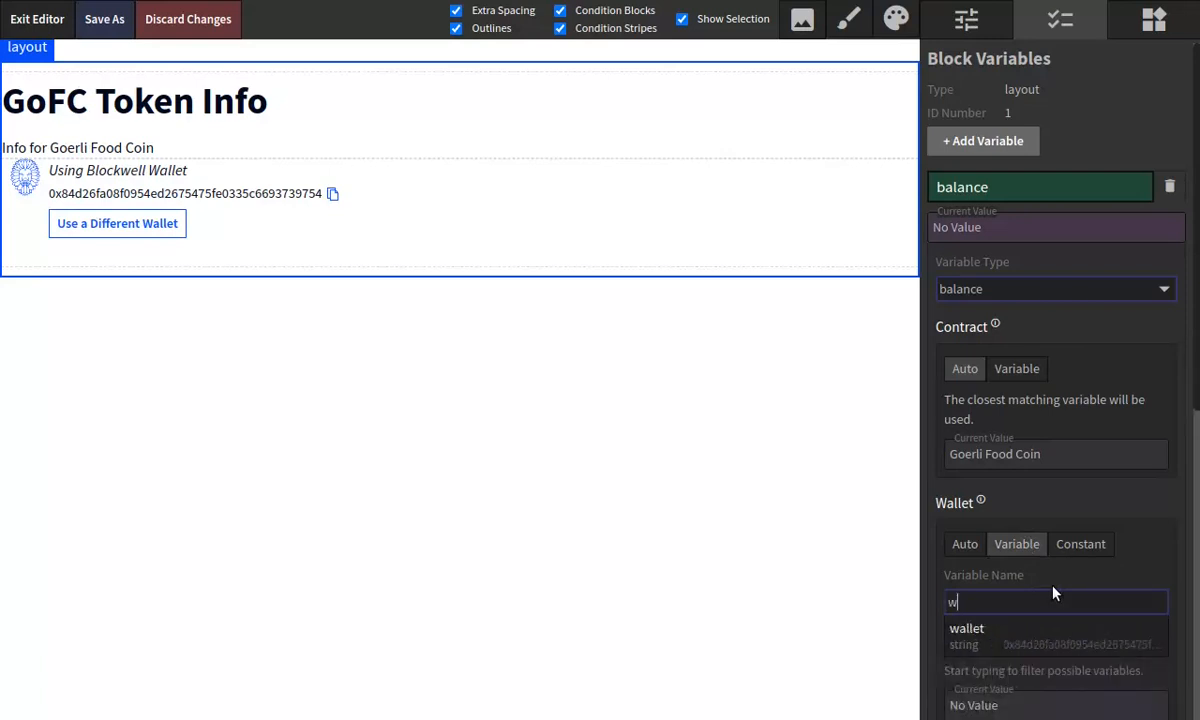
click(1013, 640)
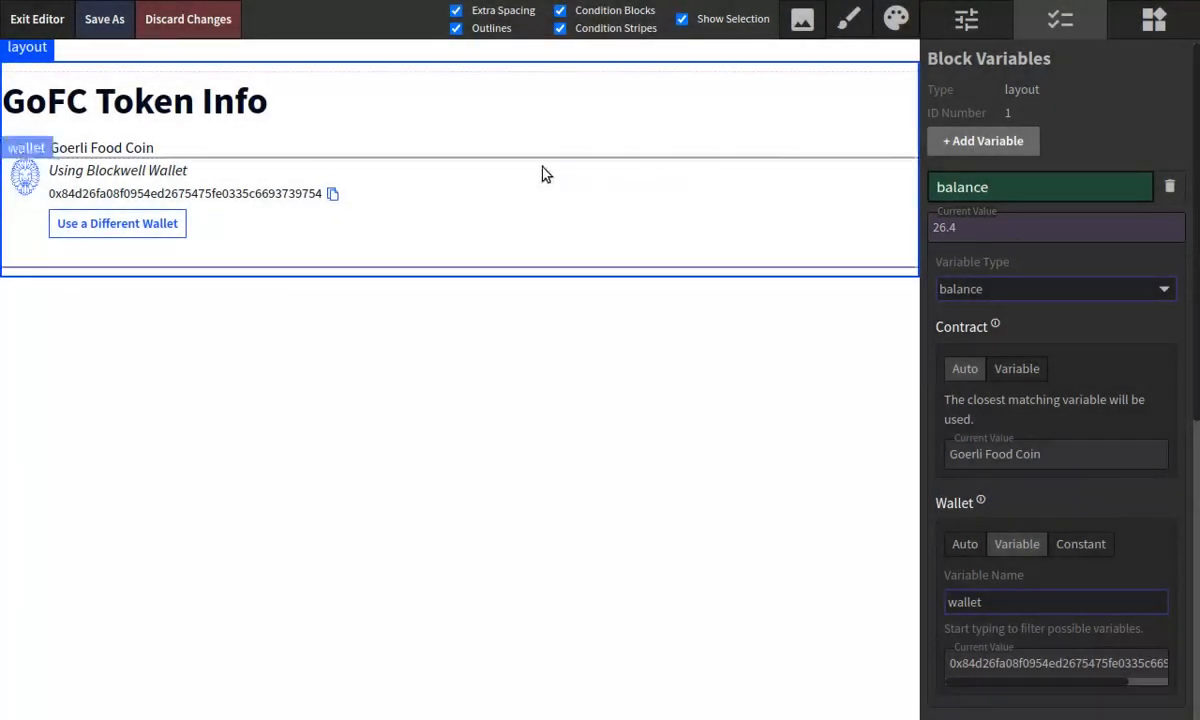
Step: Add a new line reading "Your balance is: " below "Info for {{token}}" in the template block
click(472, 122)
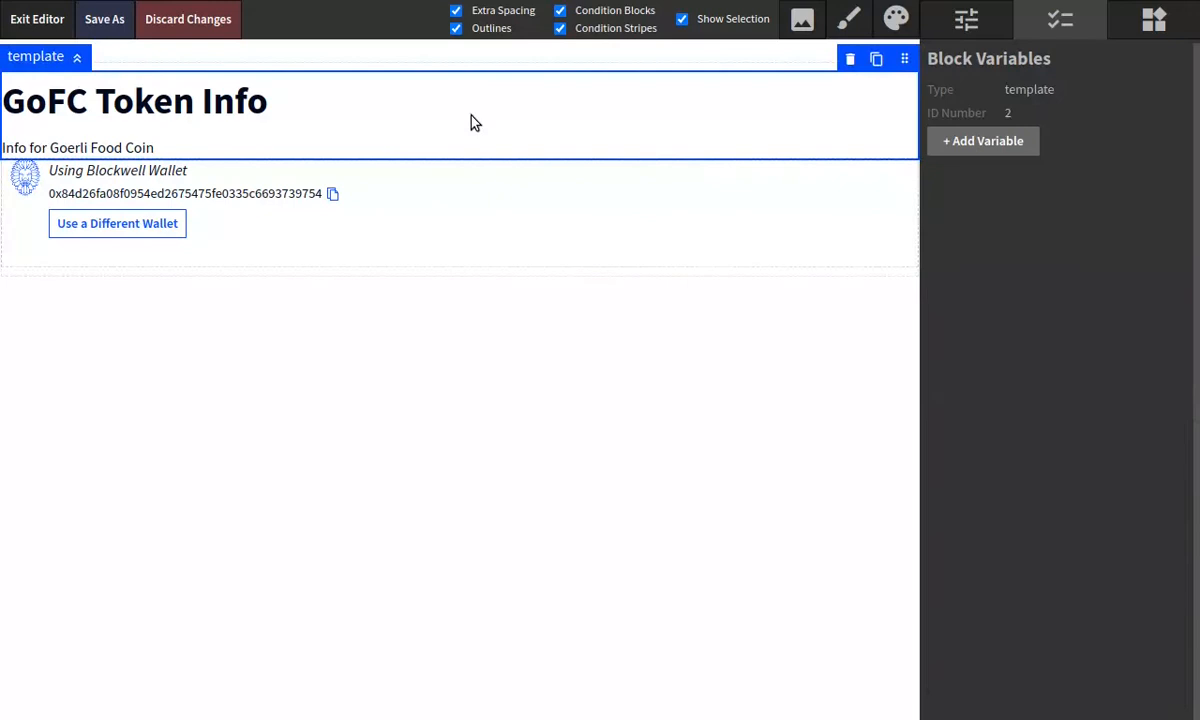
click(475, 122)
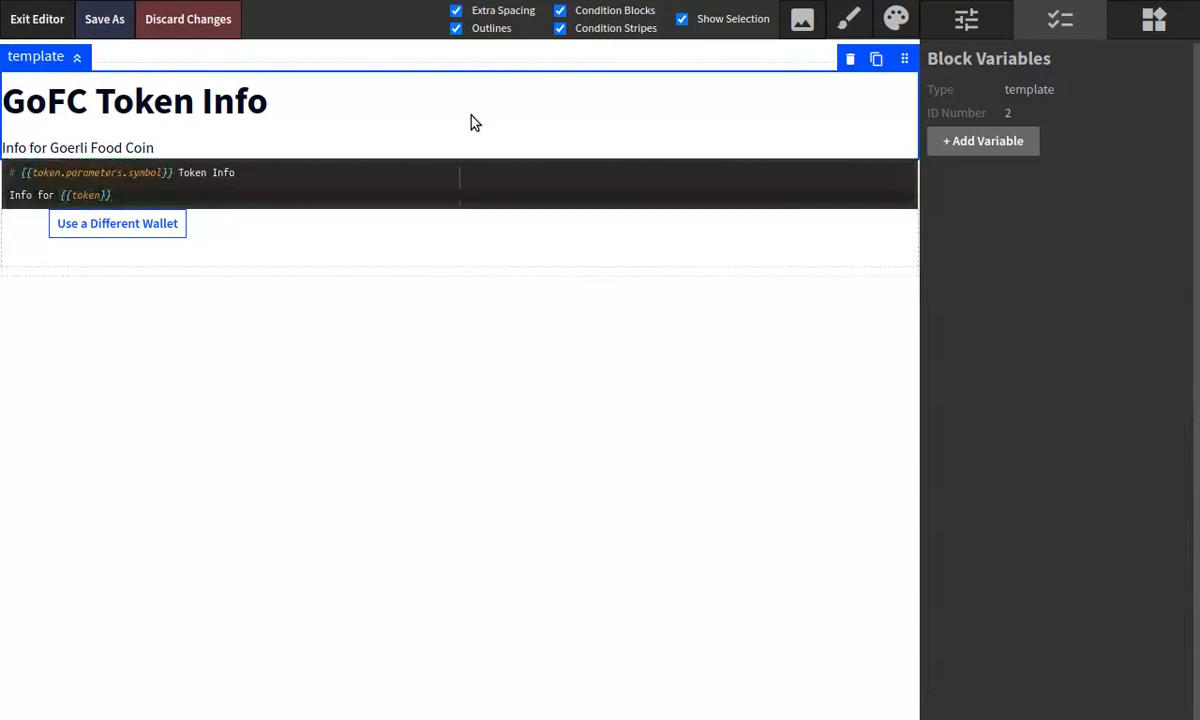
click(506, 189)
key(Return)
text(Your )
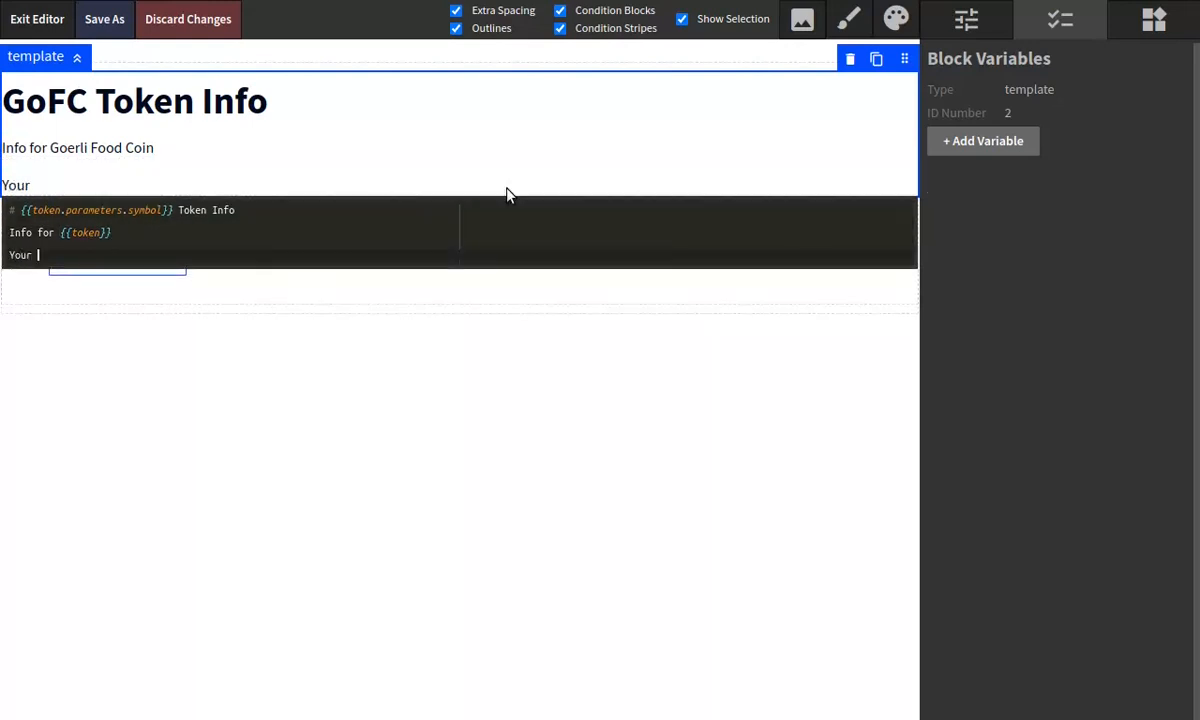
text(balance is: )
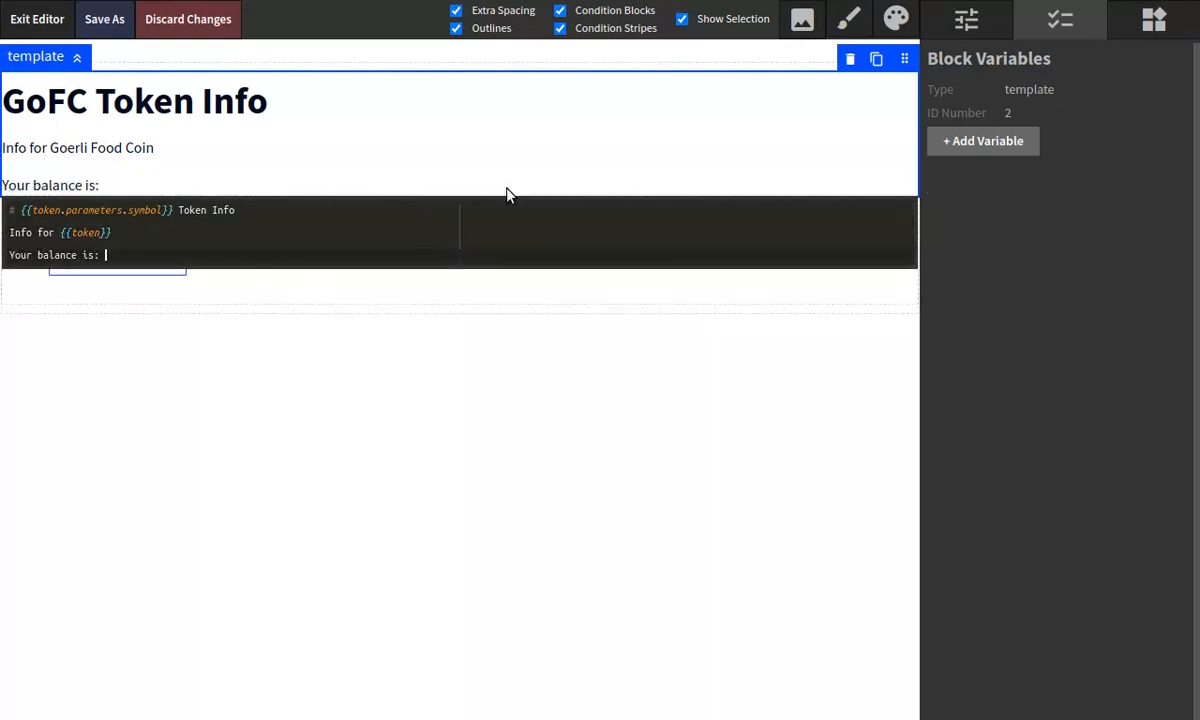
Step: Complete the template's balance line with "**{{balance}}** {{token.parameters.symbol}}" and leave the template editor
text(**{{)
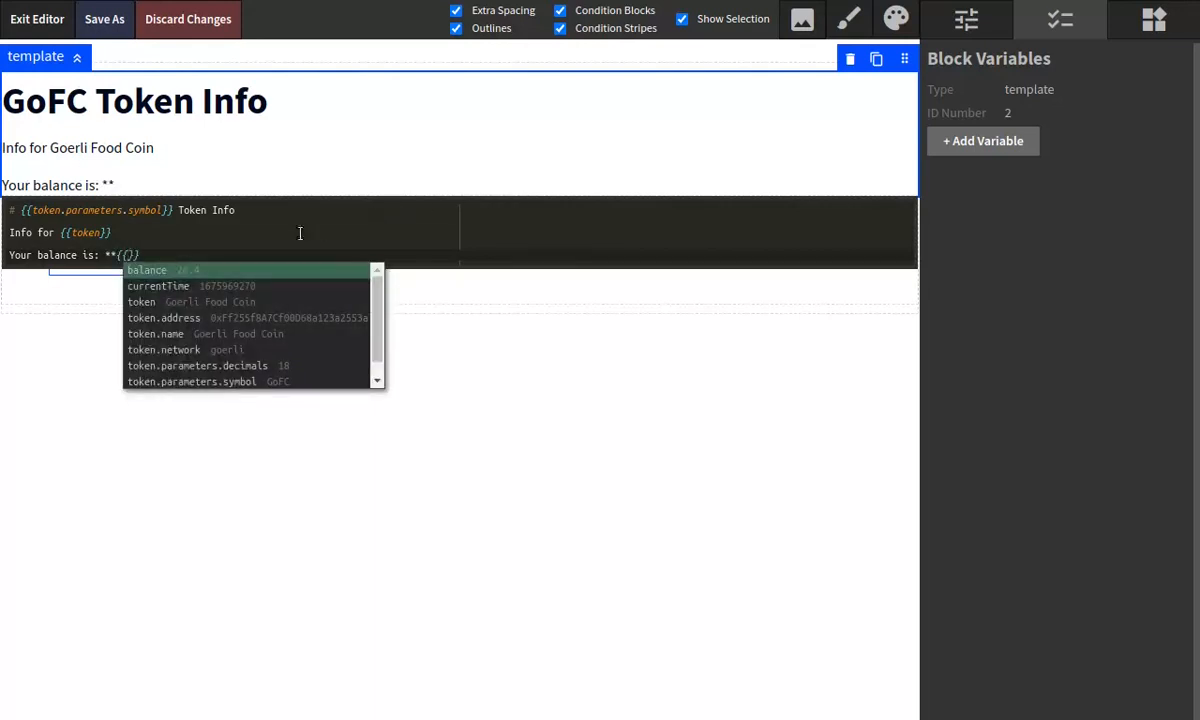
click(168, 271)
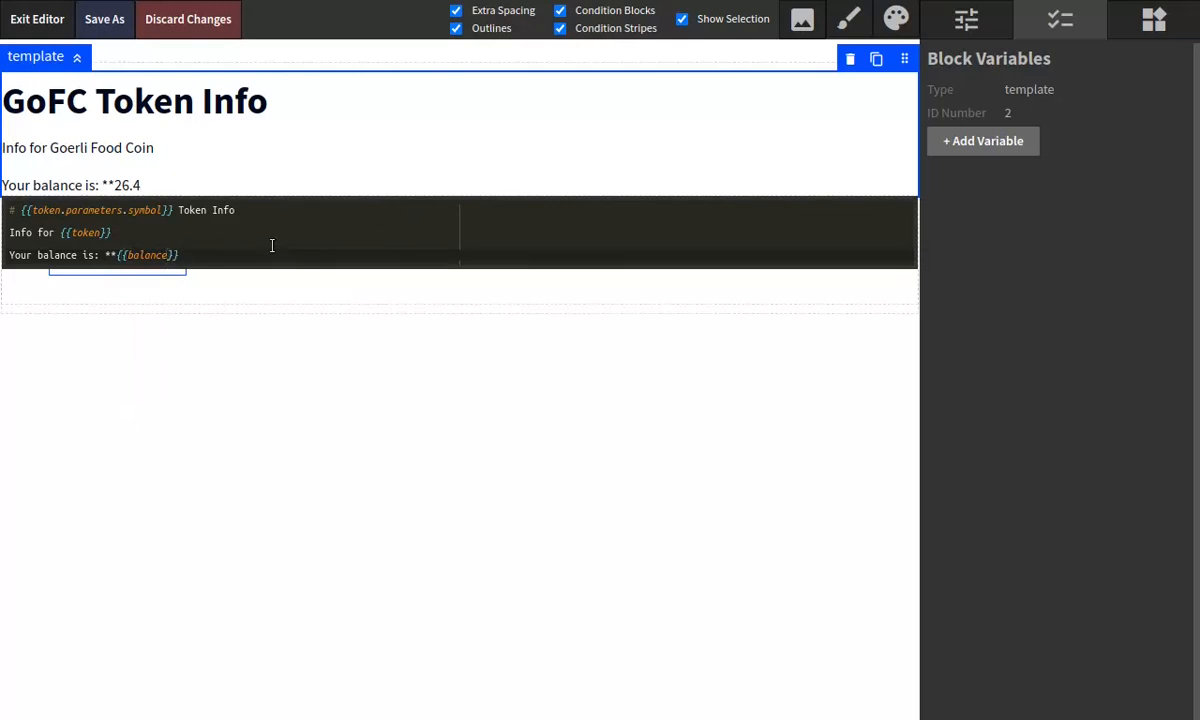
text(** {{sy)
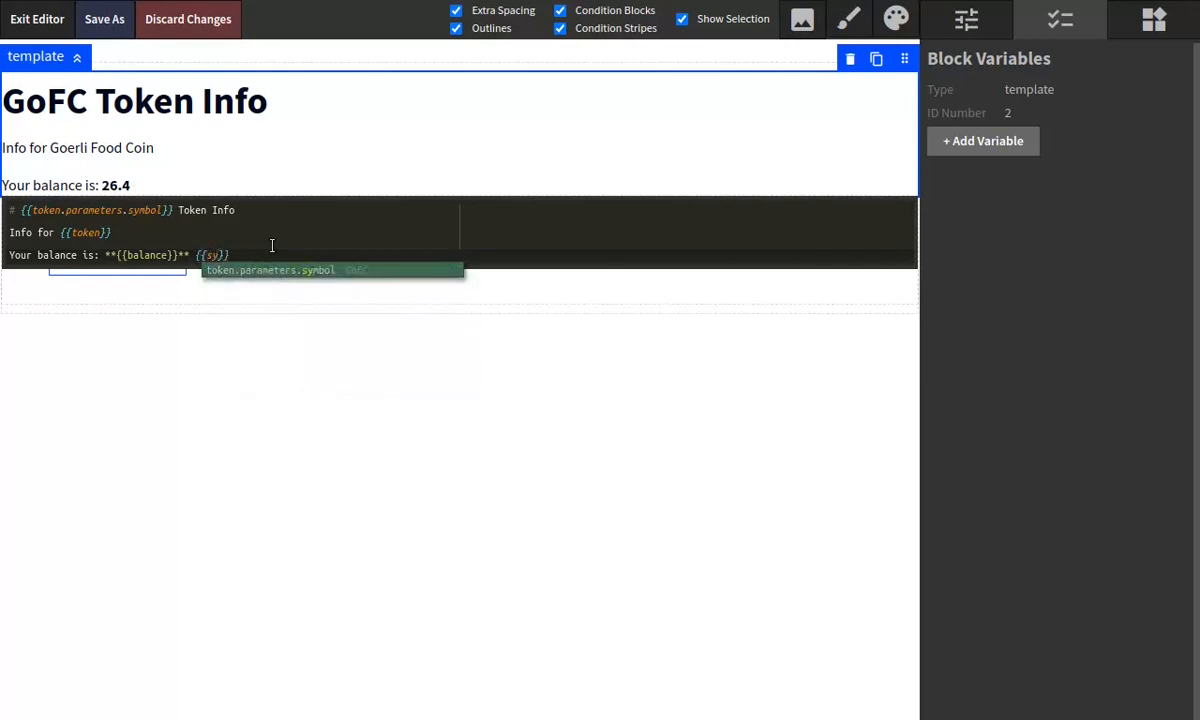
click(249, 271)
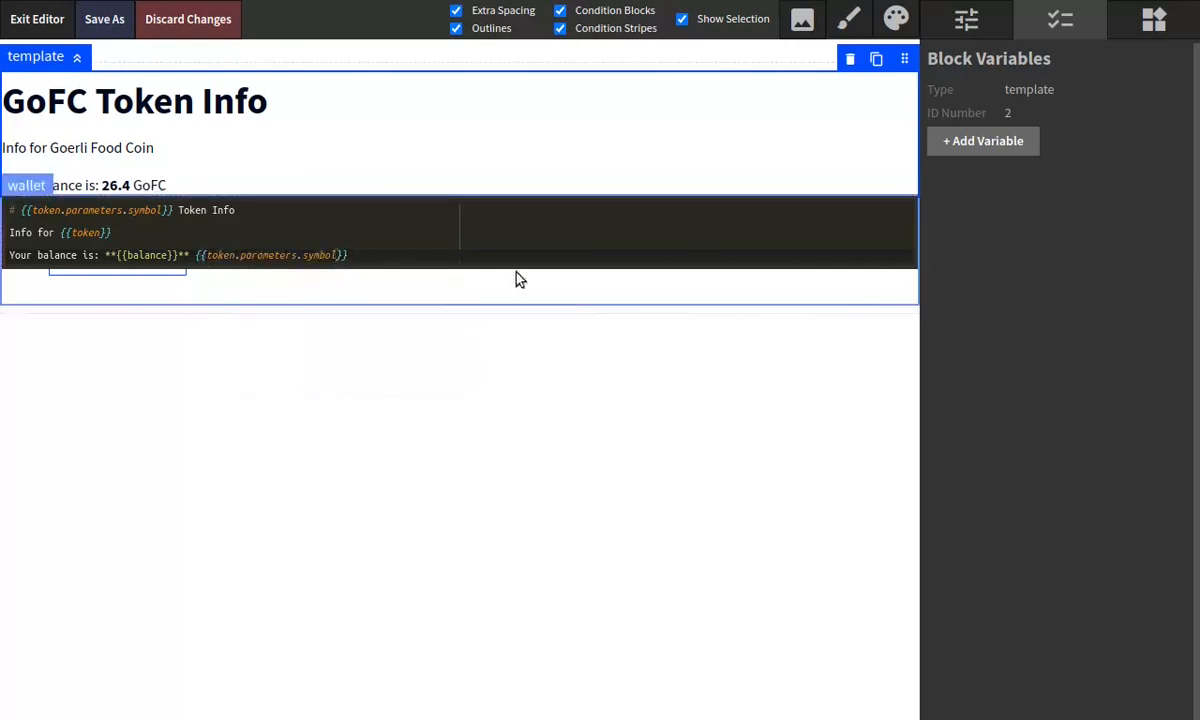
click(362, 287)
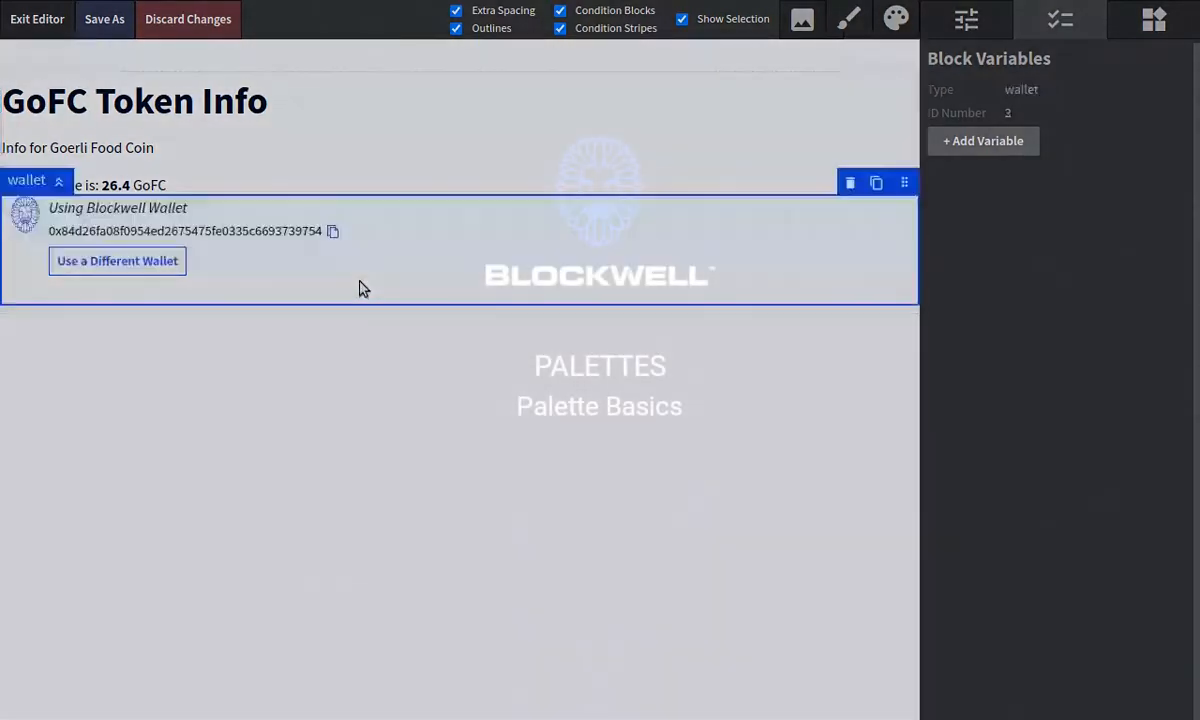